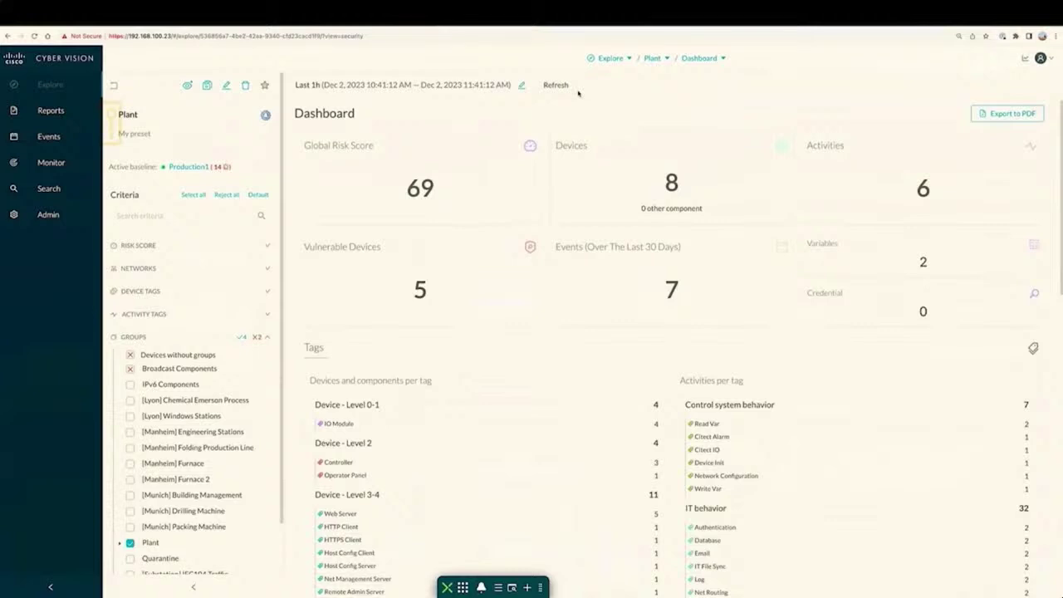
Show the Plant preset as a map and examine the full device properties of the SecDemo_Cell1PLC controller in Line1
left_click(721, 58)
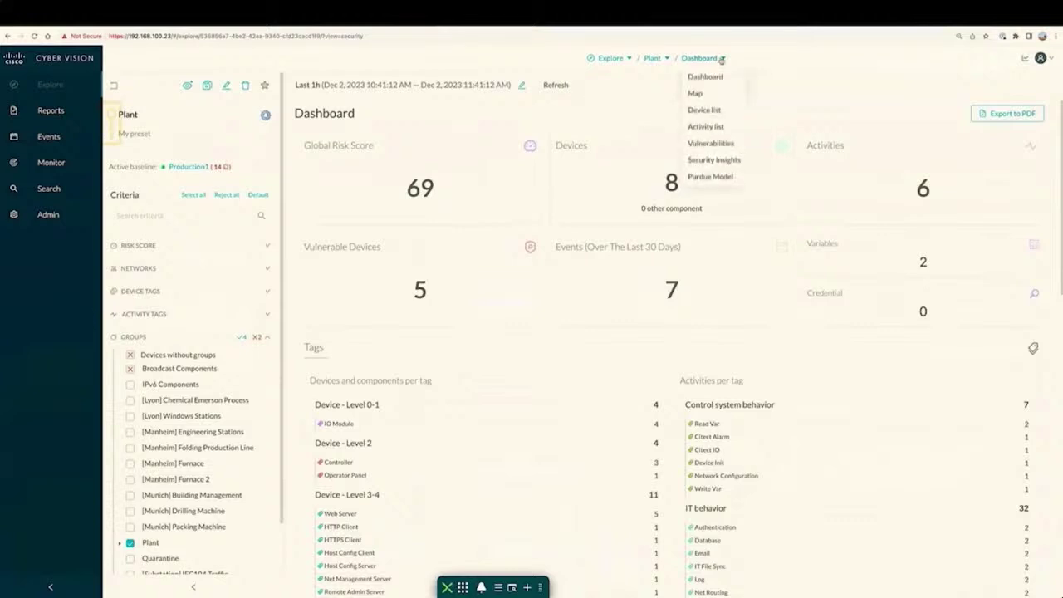
left_click(700, 97)
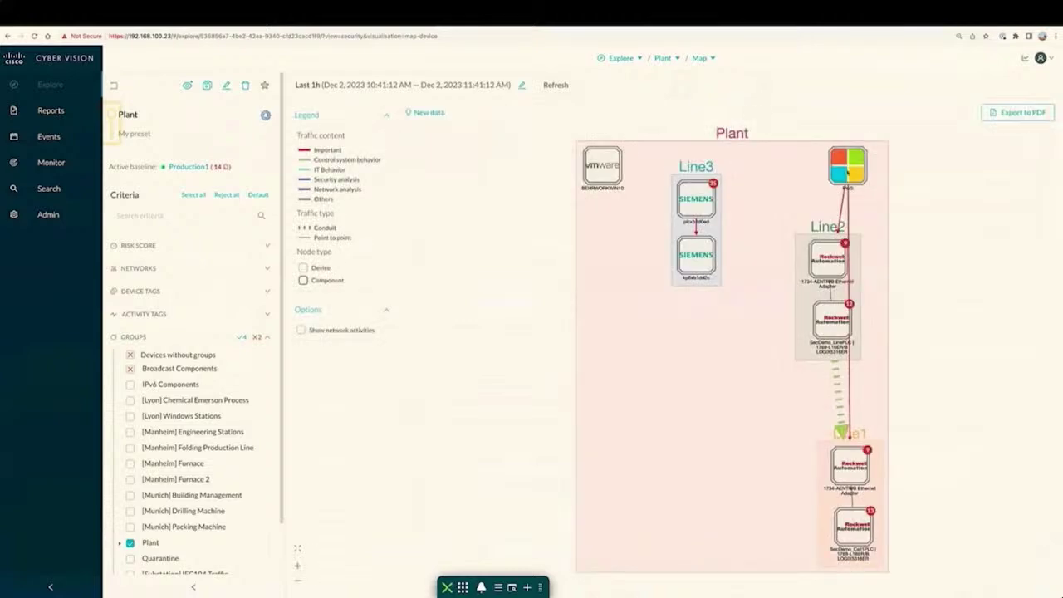
left_click(859, 520)
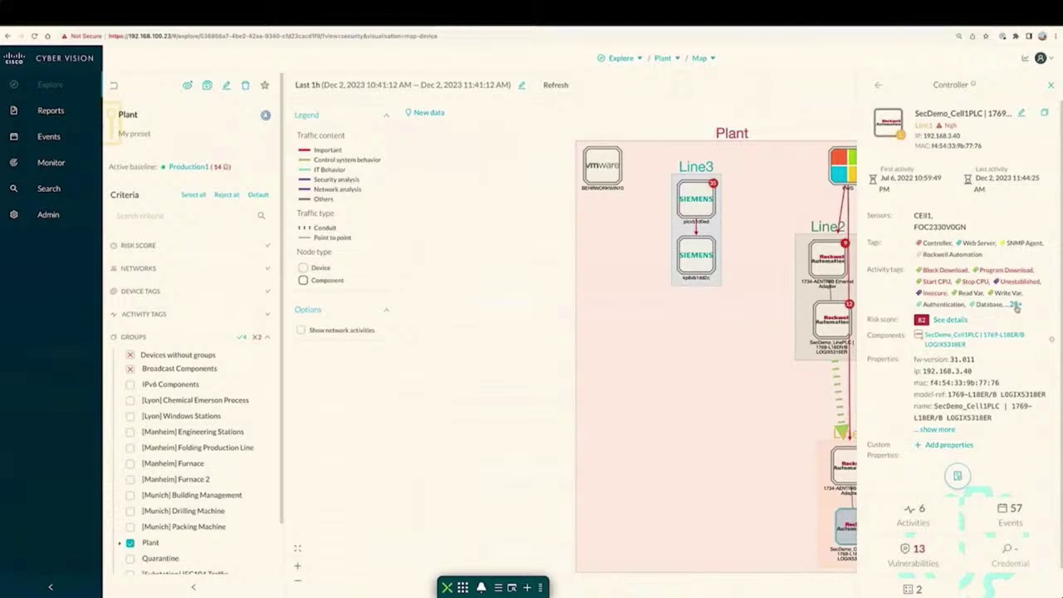
scroll(1017, 308, "down", 2)
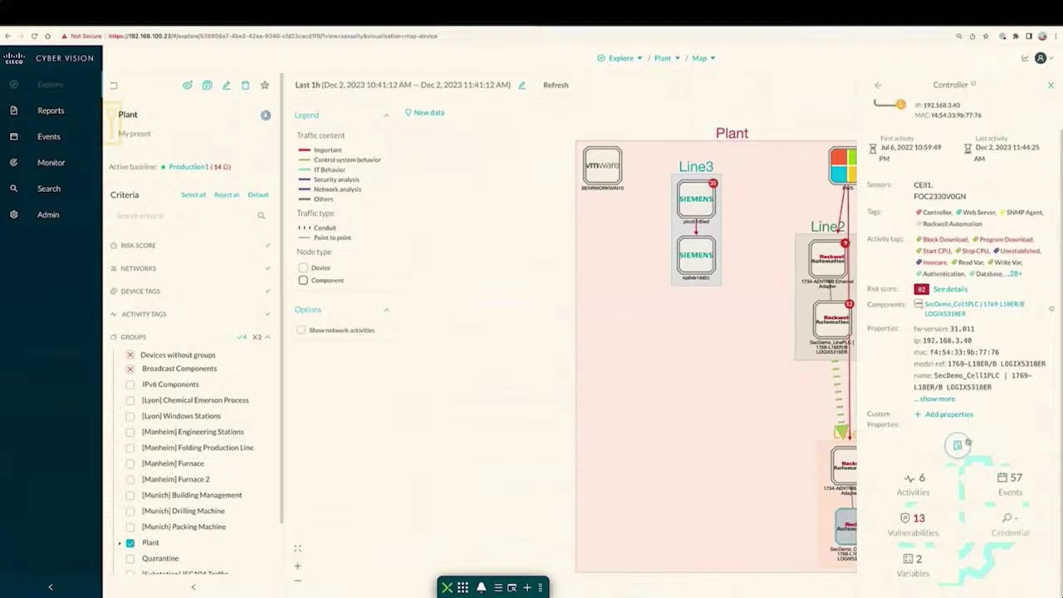
left_click(960, 446)
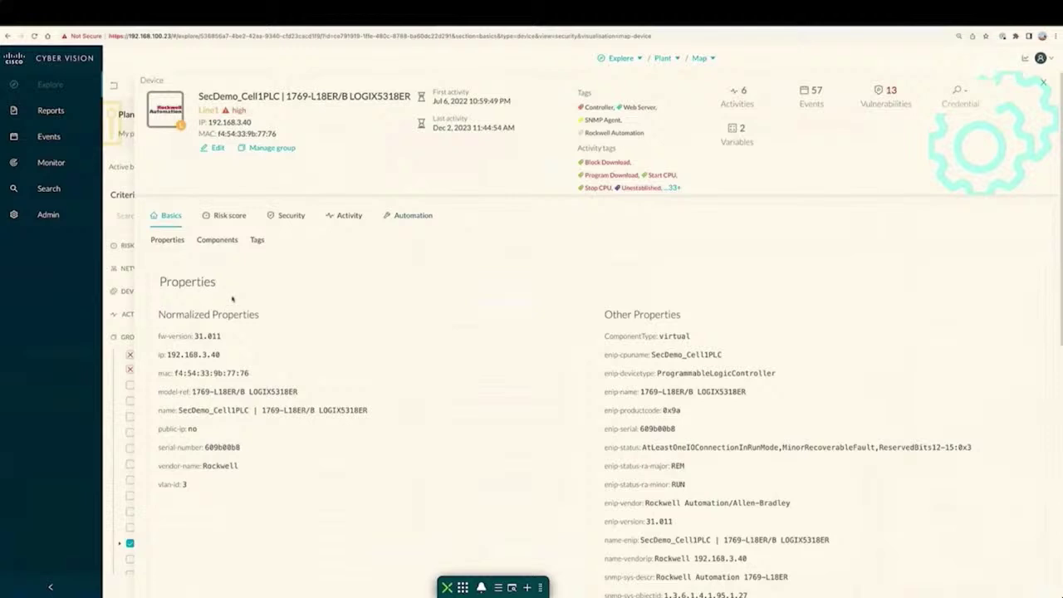
scroll(196, 314, "down", 1)
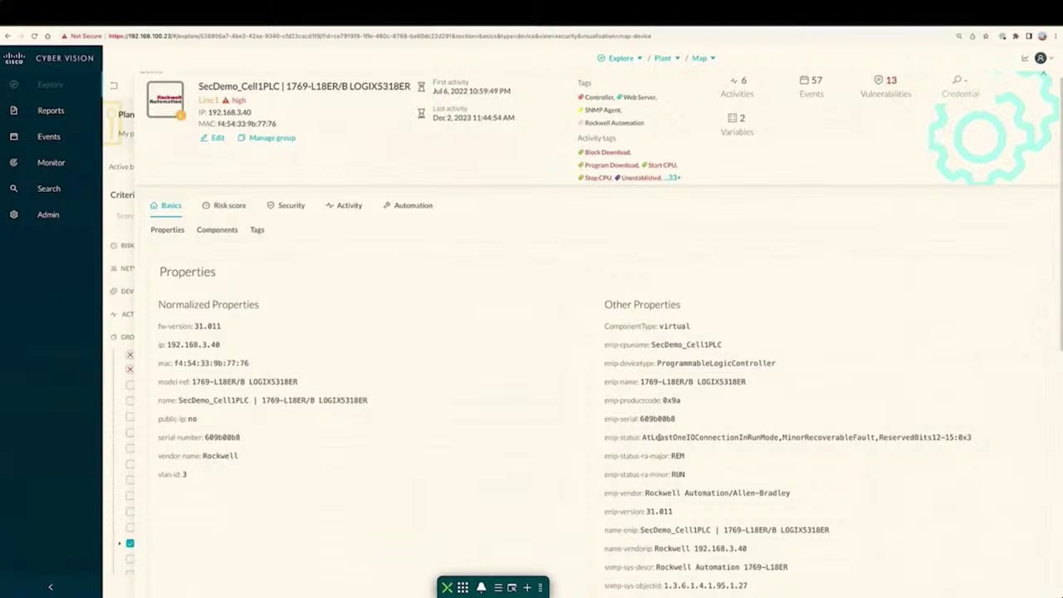
Examine the controller's activity mini map and read through its list of security vulnerabilities
left_click(339, 205)
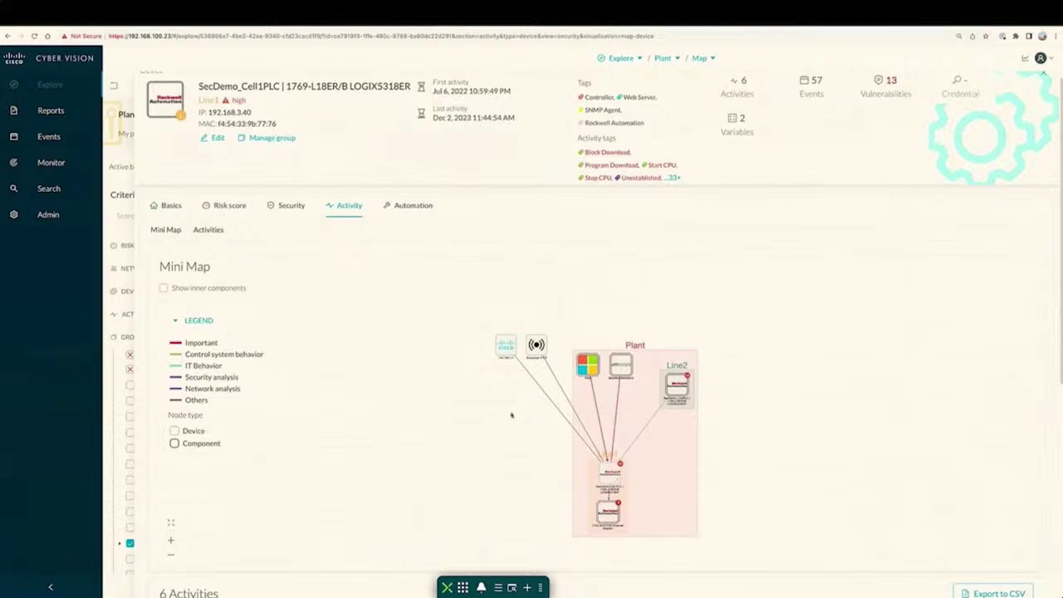
left_click(288, 209)
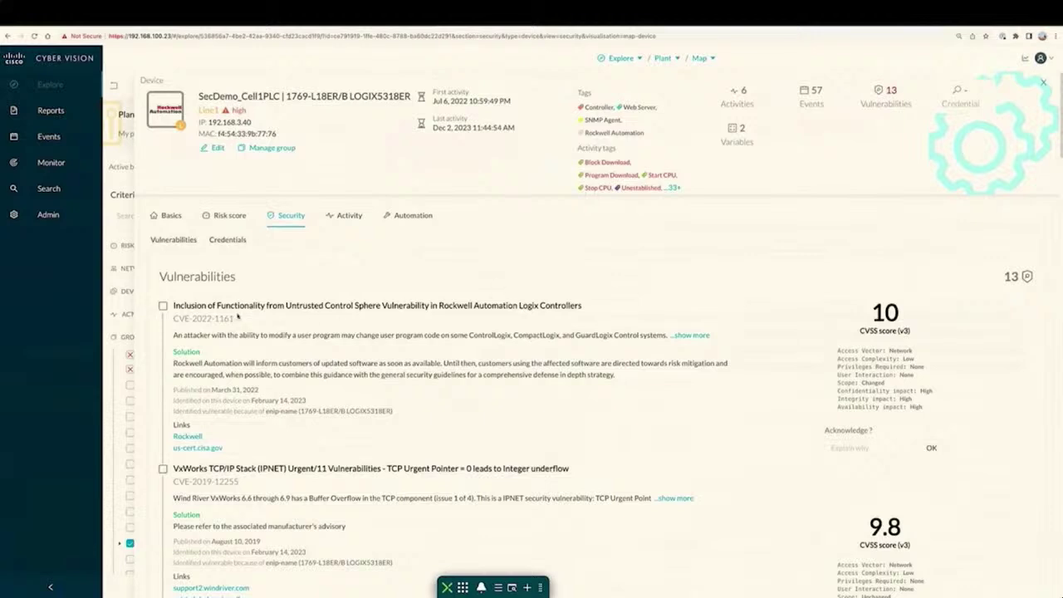
scroll(238, 315, "down", 2)
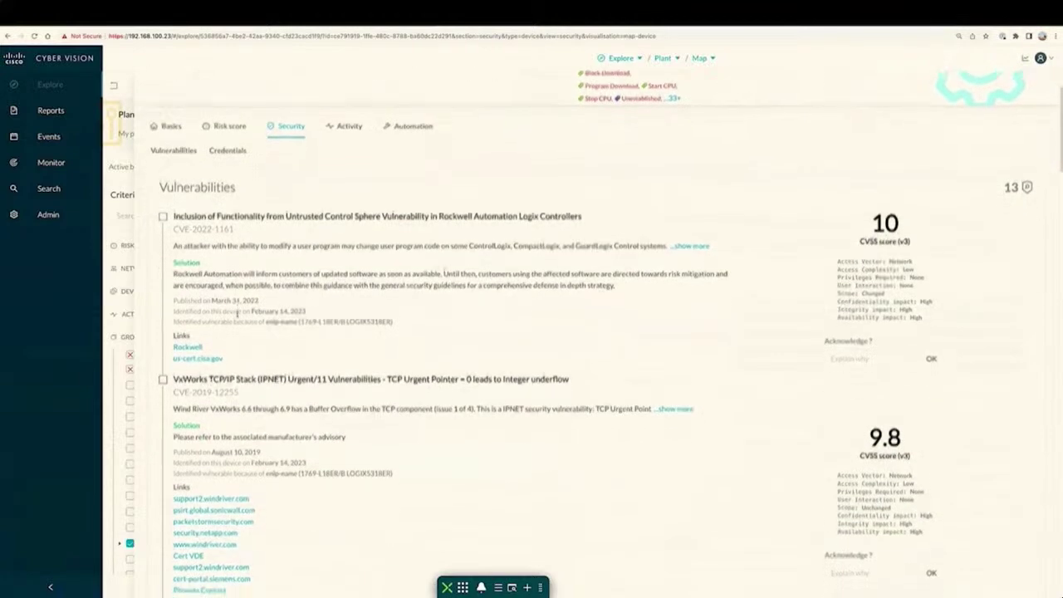
scroll(237, 314, "down", 4)
scroll(237, 314, "down", 2)
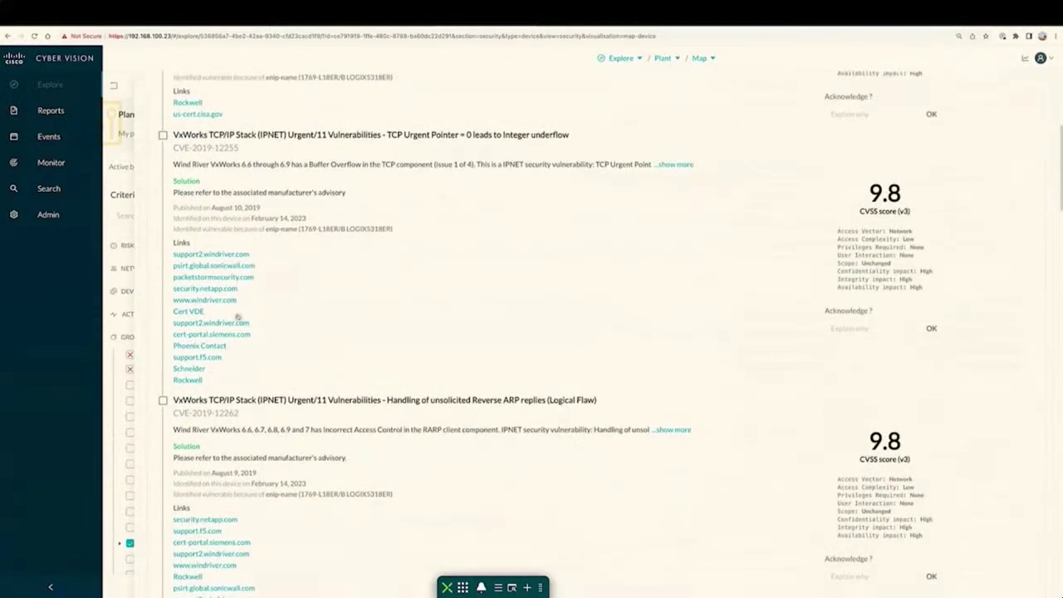
scroll(237, 316, "up", 6)
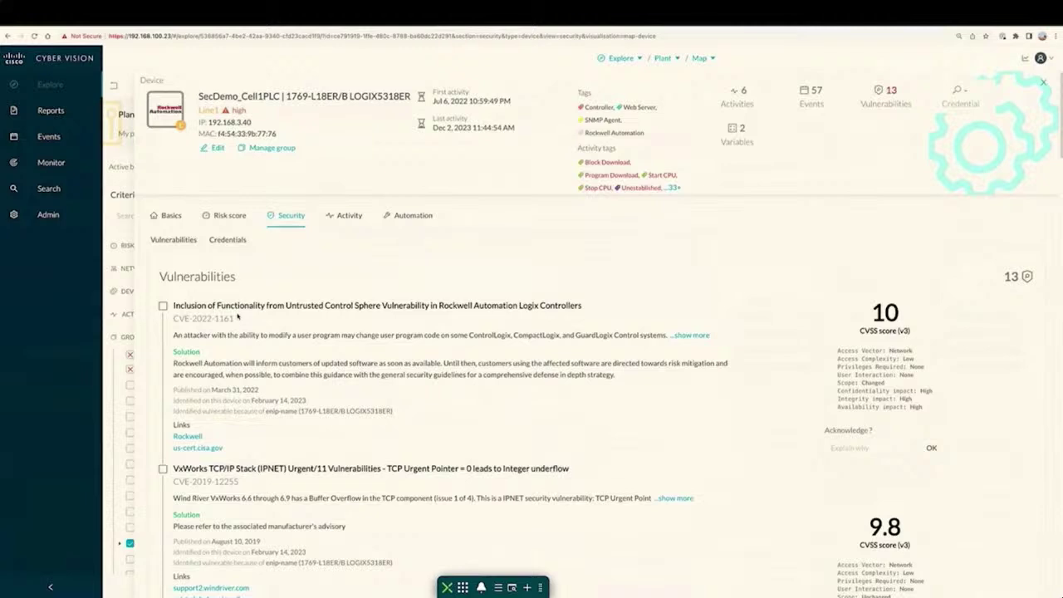
Review the controller's risk score breakdown and its automation variable accesses
left_click(229, 216)
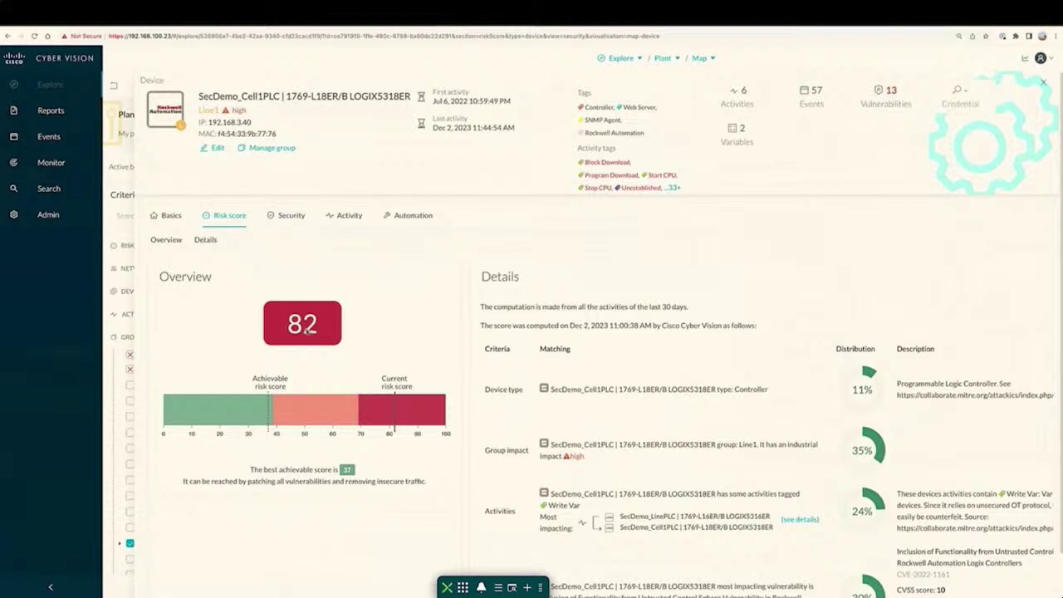
scroll(512, 362, "down", 1)
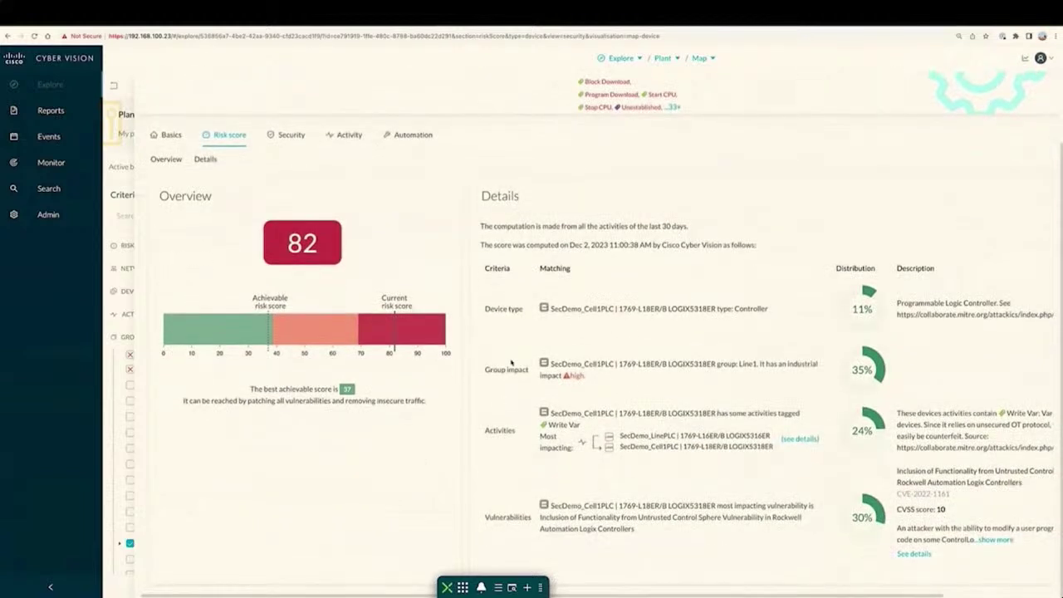
scroll(511, 362, "up", 1)
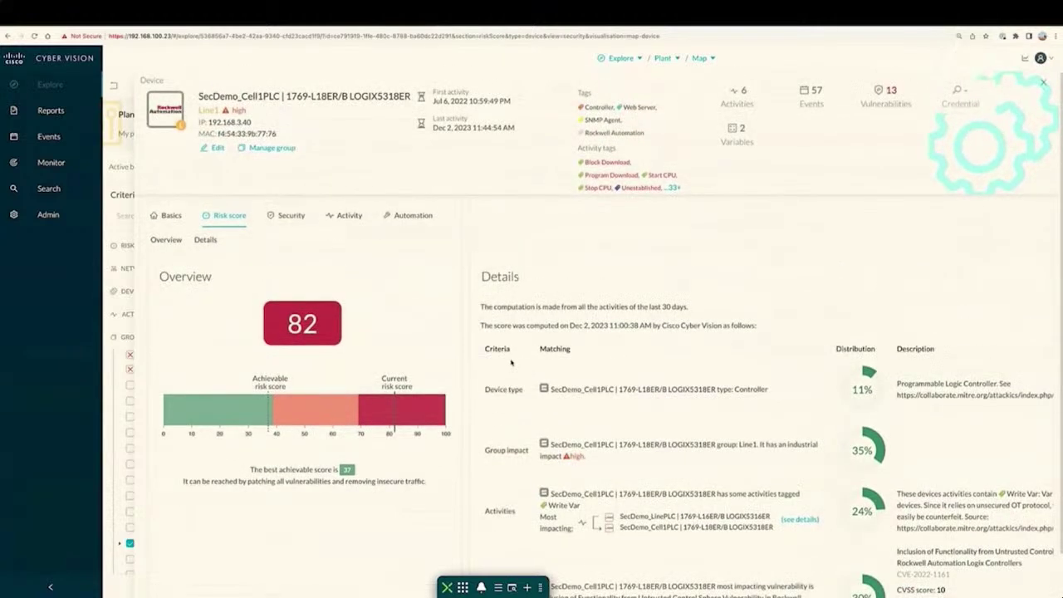
left_click(415, 217)
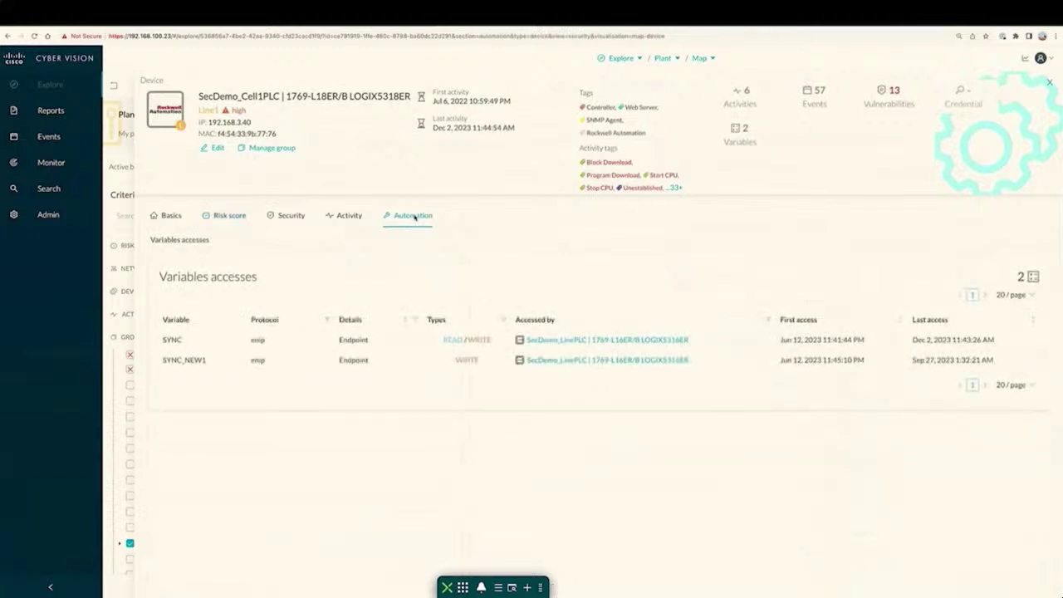
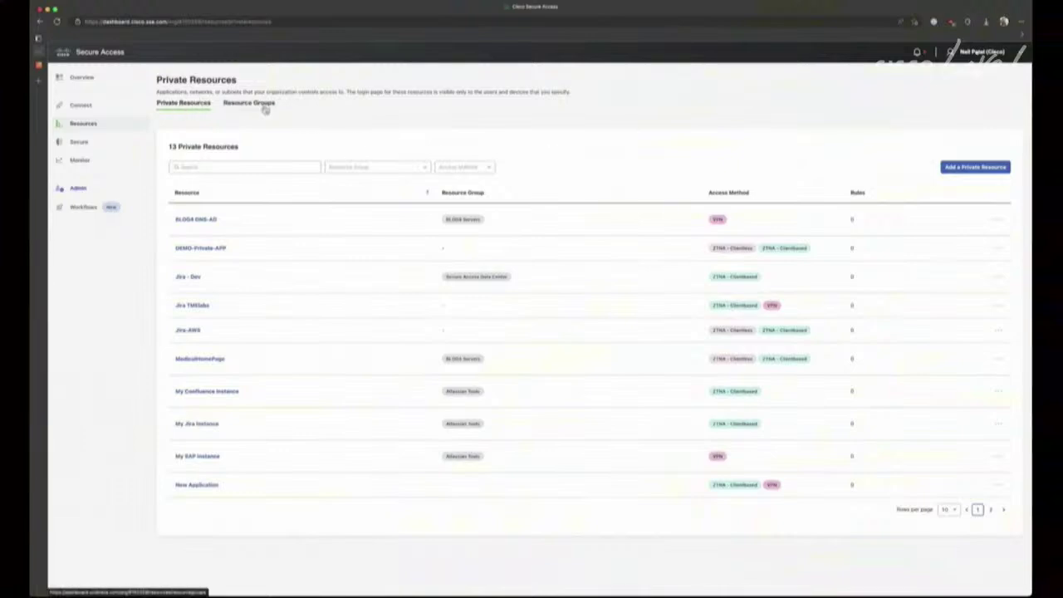
In Cisco Secure Access, add a new private resource and name it VSCode-Server
left_click(964, 171)
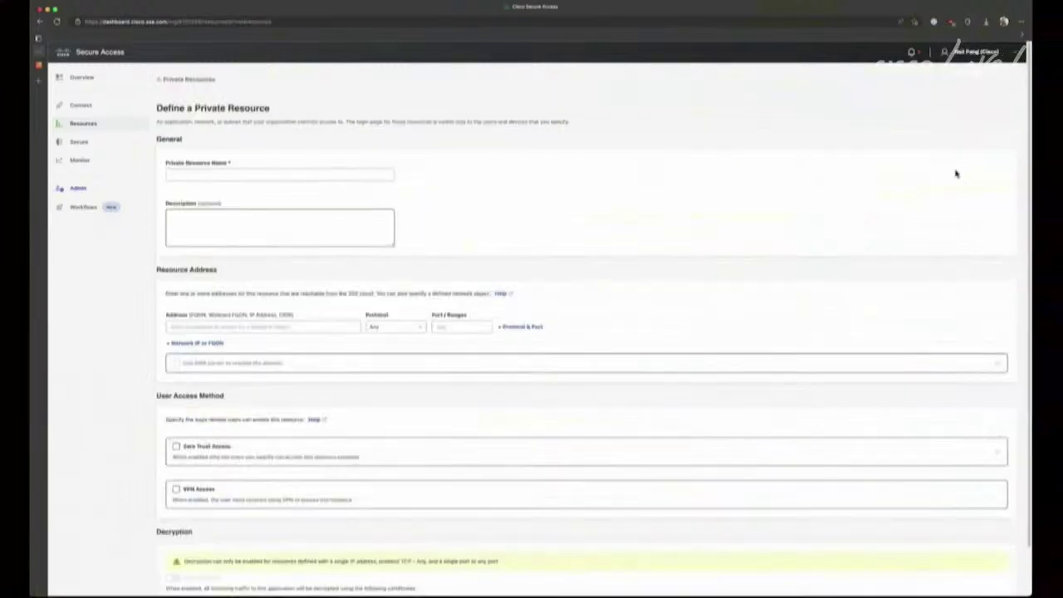
left_click(191, 177)
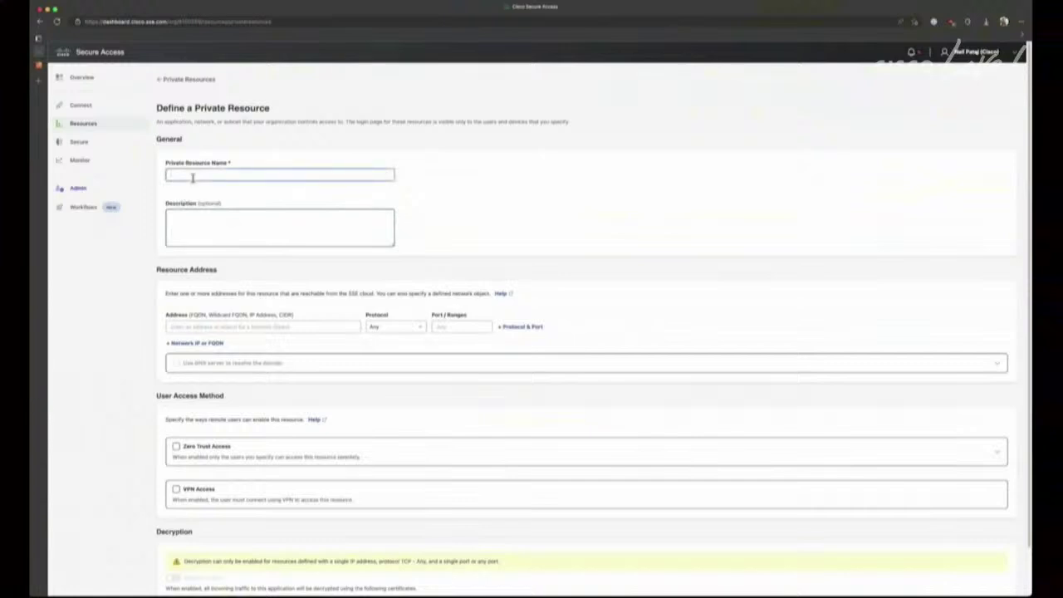
type("Test")
key("BackSpace")
key("BackSpace")
key("BackSpace")
key("BackSpace")
type("VB")
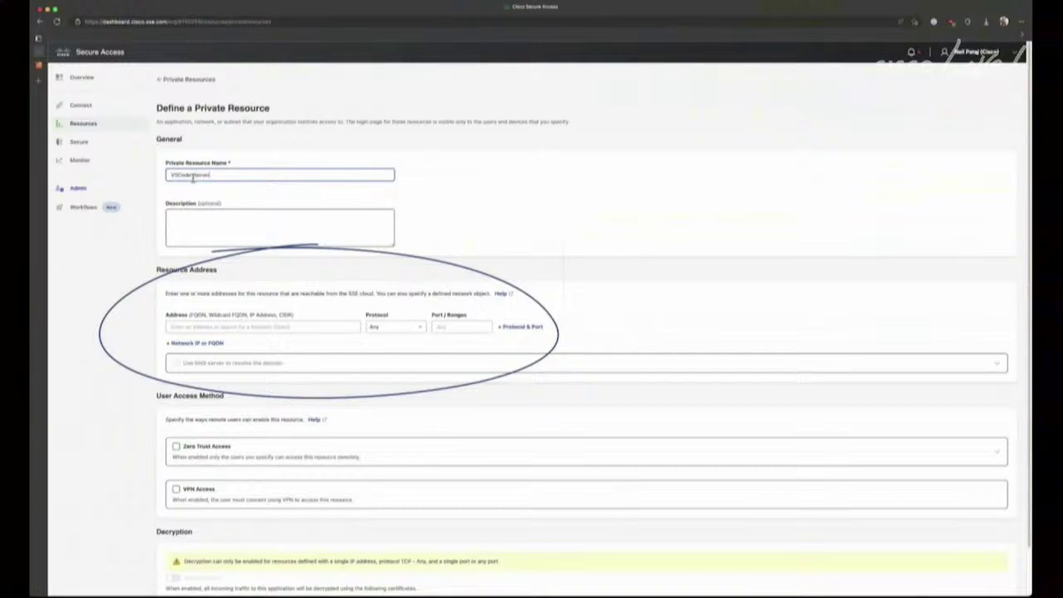
Set the resource address to 10.0.124.10 and its protocol to TCP - (HTTP/HTTPS)
left_click(307, 329)
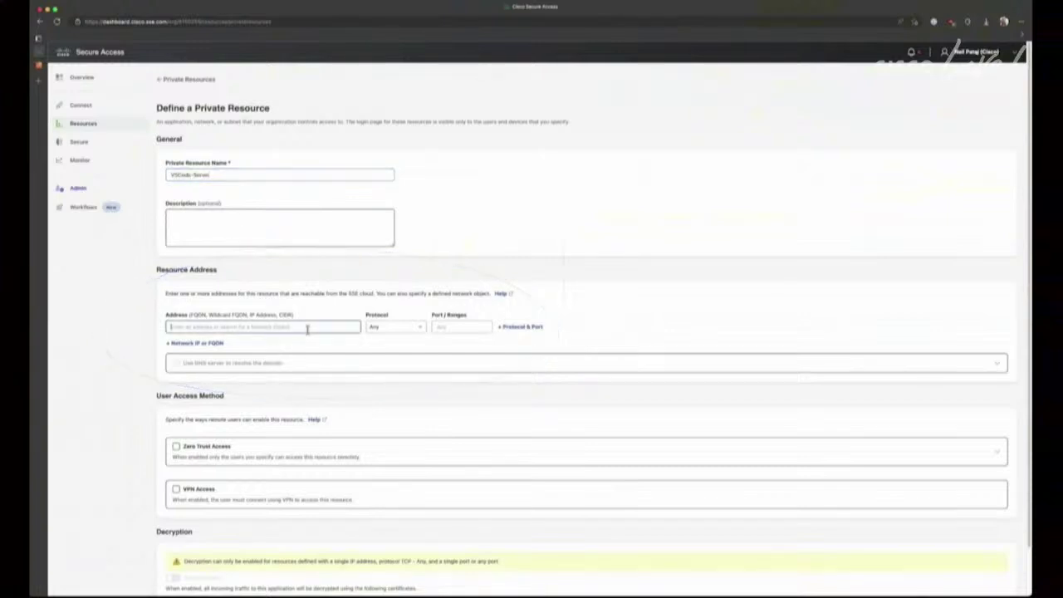
type("10.0")
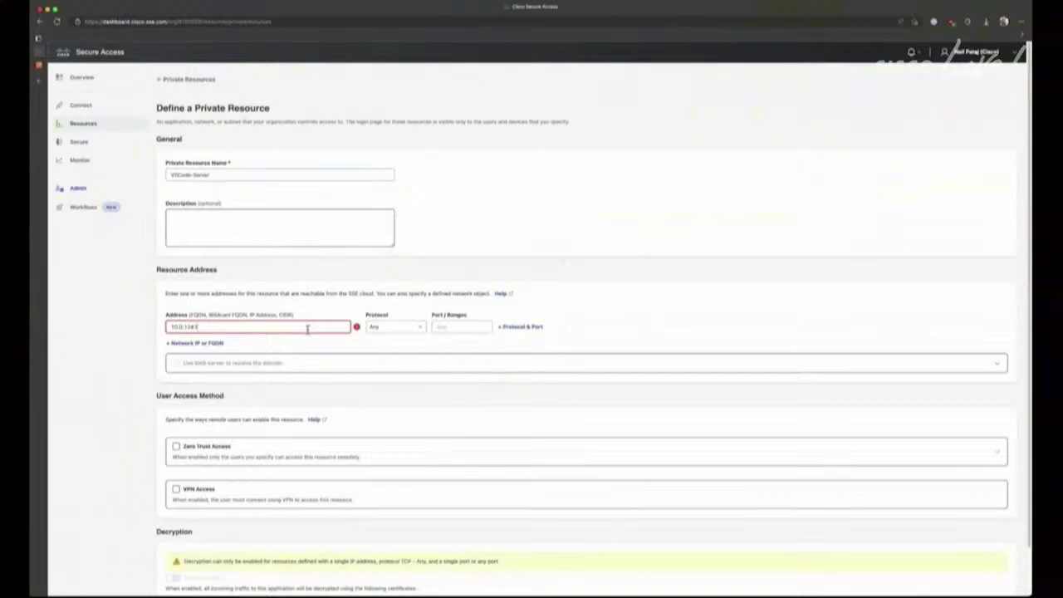
type(".124.15")
key("Tab")
key("Tab")
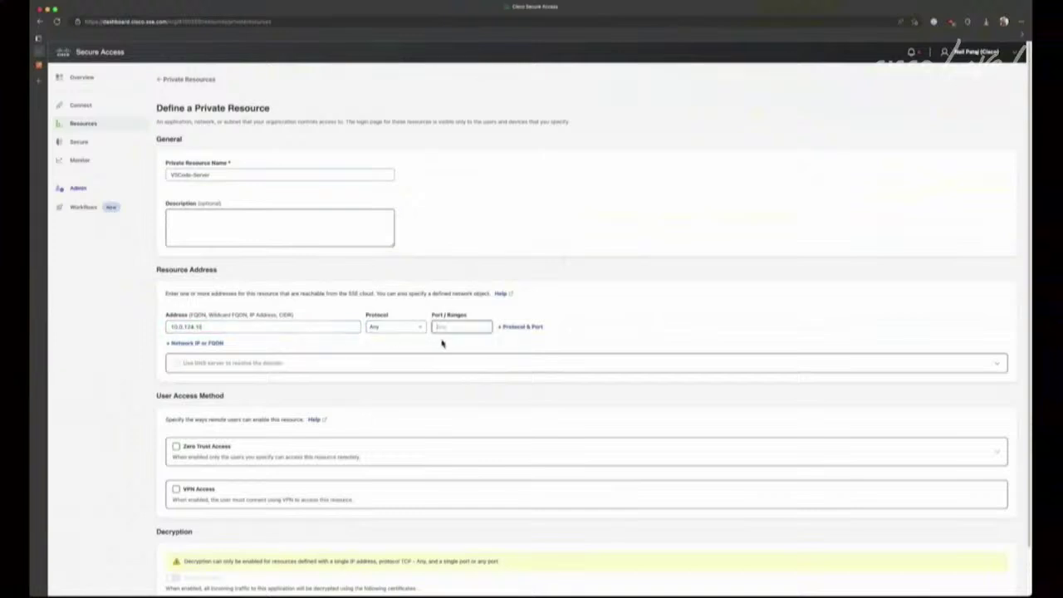
left_click(407, 332)
left_click(402, 357)
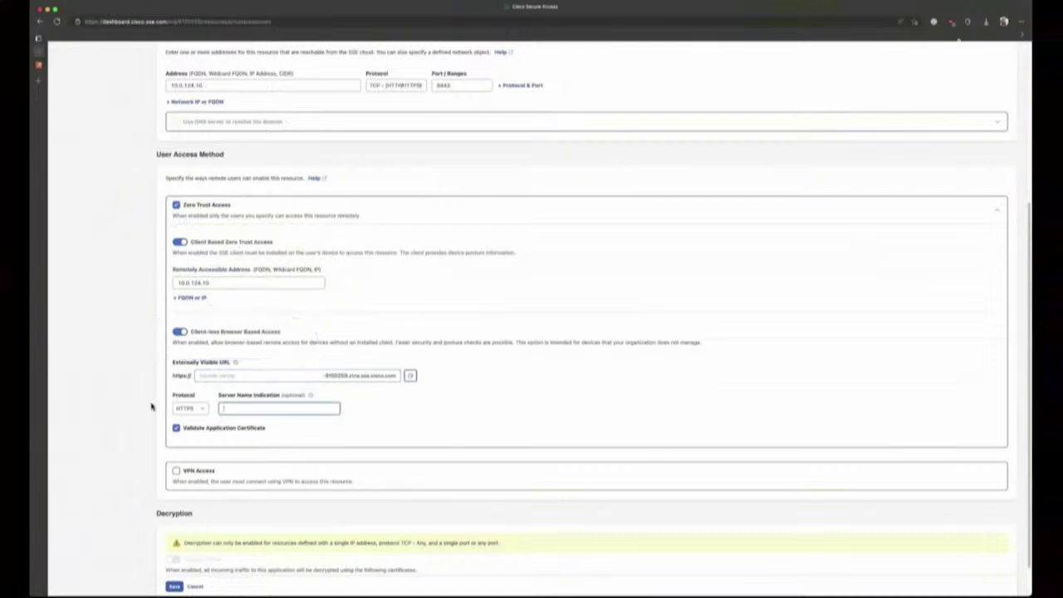
Set the client-less browser access protocol to HTTP, also enable VPN access, and save the private resource
left_click(200, 408)
left_click(199, 438)
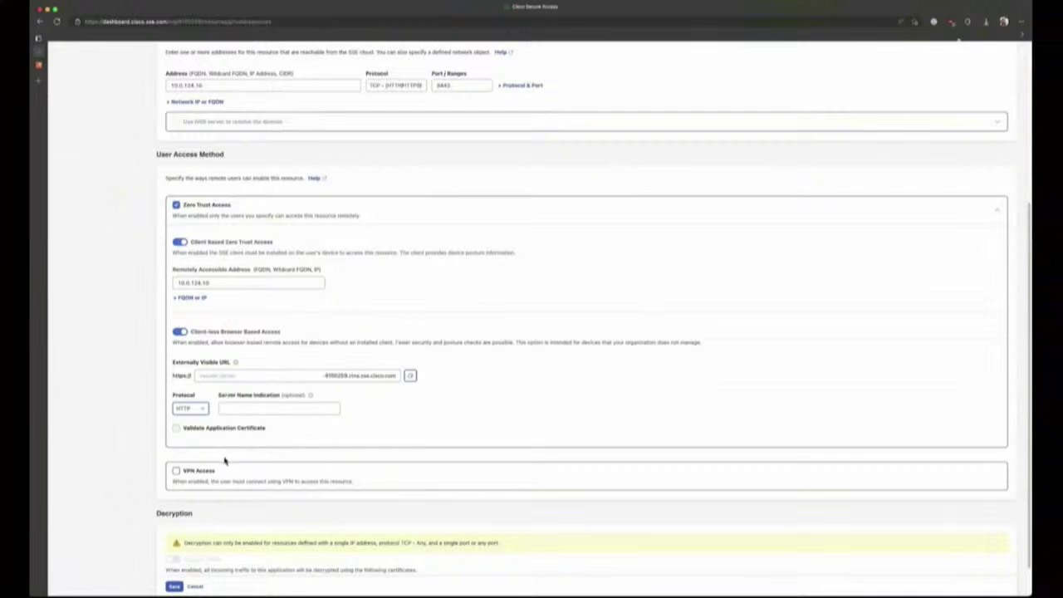
left_click(177, 472)
scroll(251, 481, "down", 1)
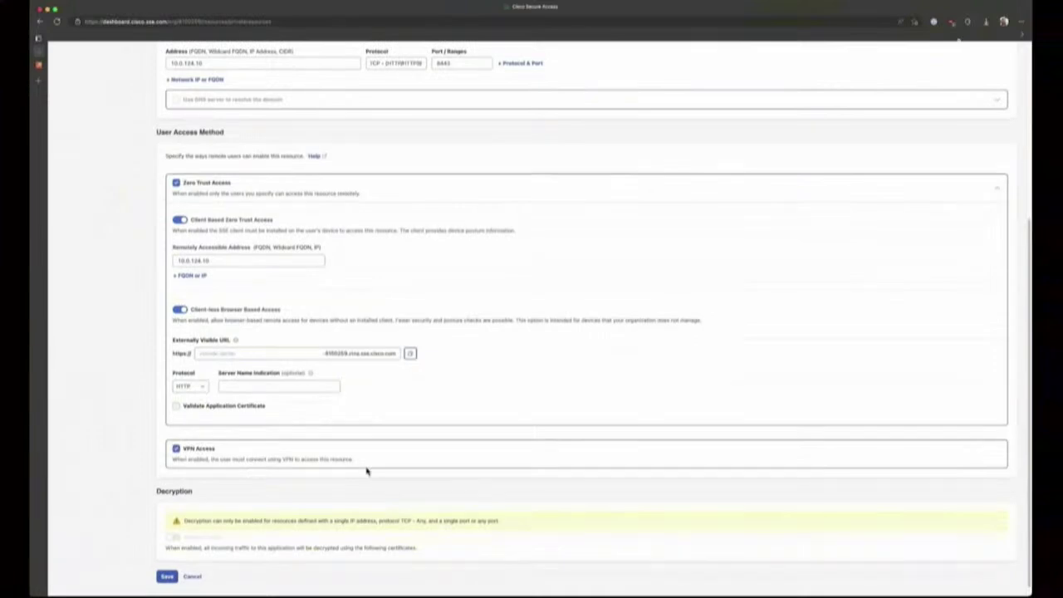
scroll(374, 460, "down", 1)
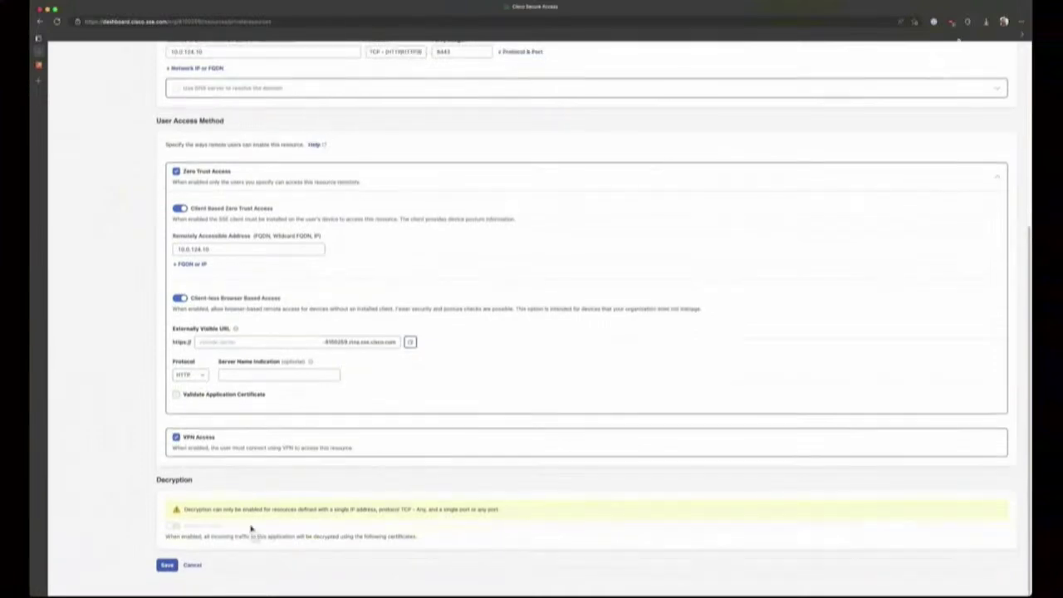
left_click(176, 565)
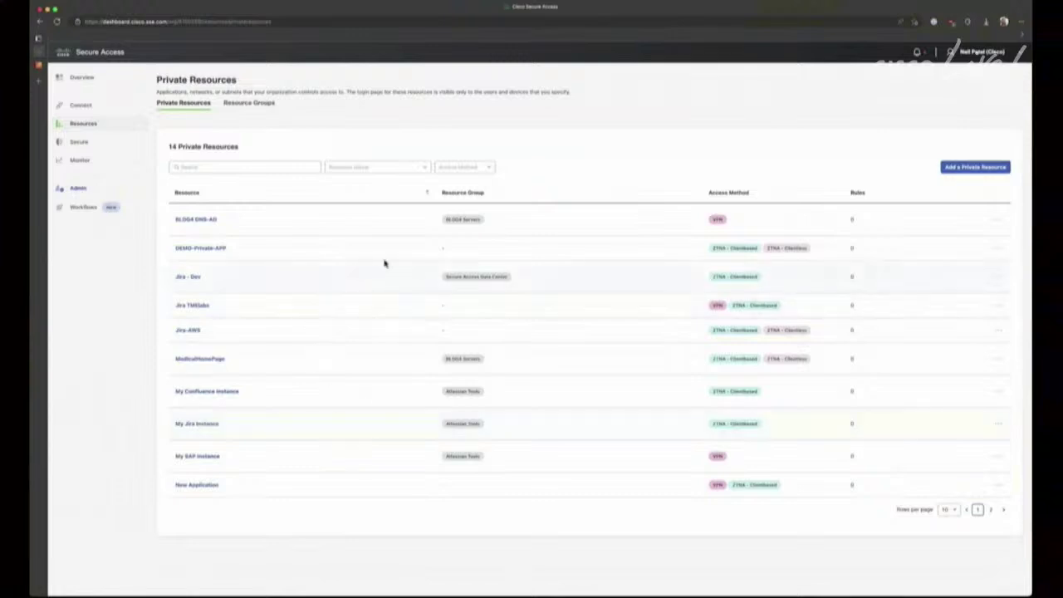
Edit the Secure Access Data Center resource group to include VSCode-Server and save the group
left_click(251, 104)
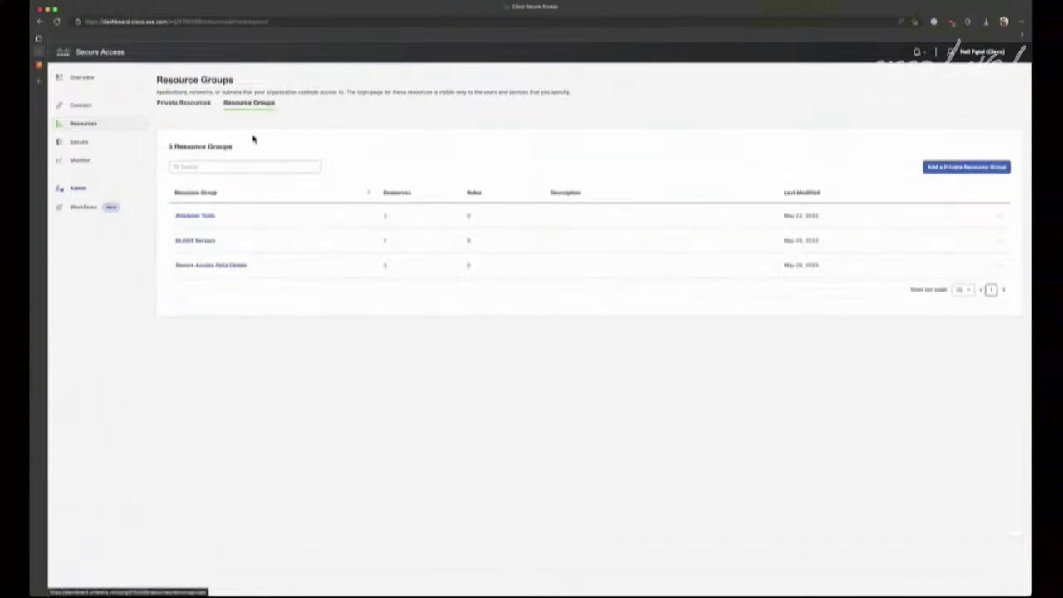
left_click(231, 269)
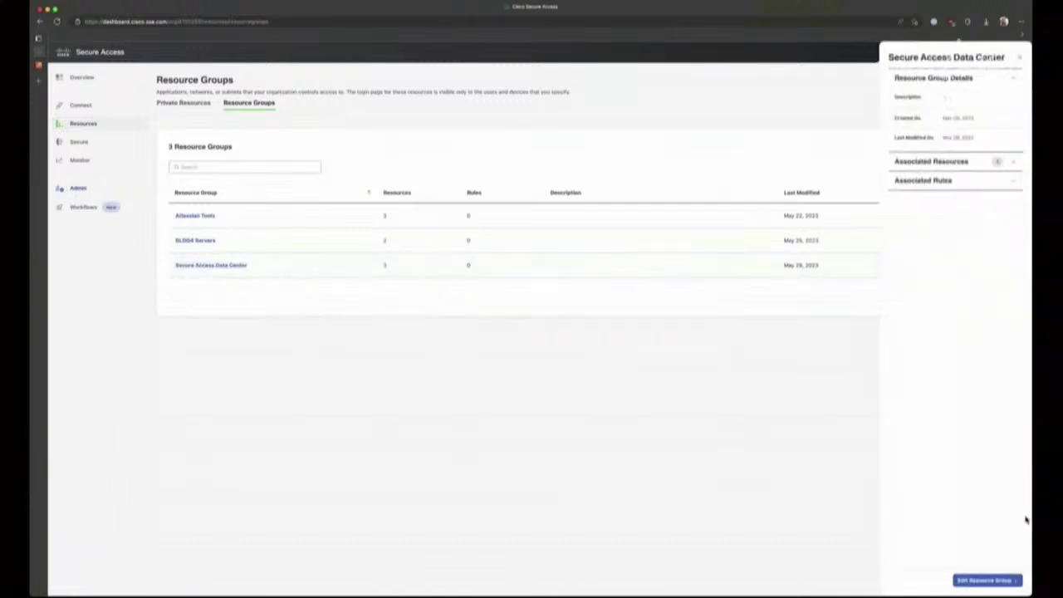
left_click(987, 580)
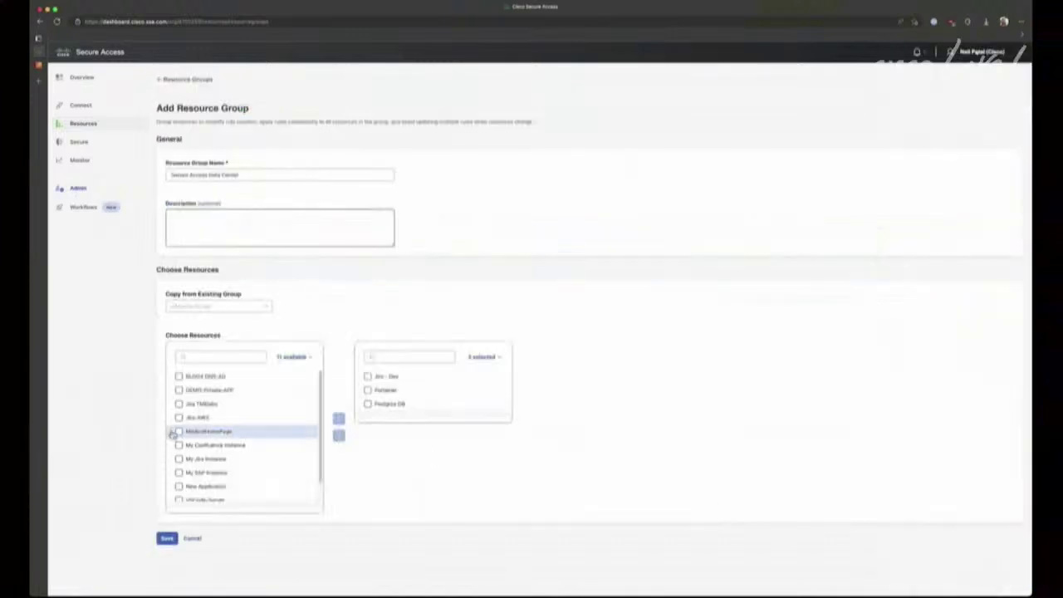
scroll(206, 435, "down", 2)
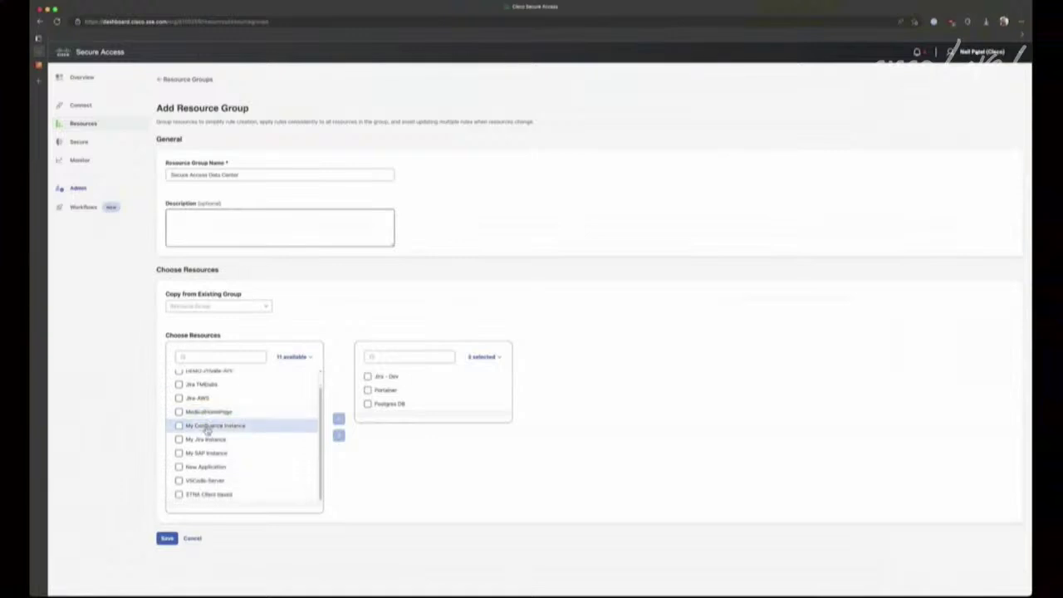
left_click(200, 481)
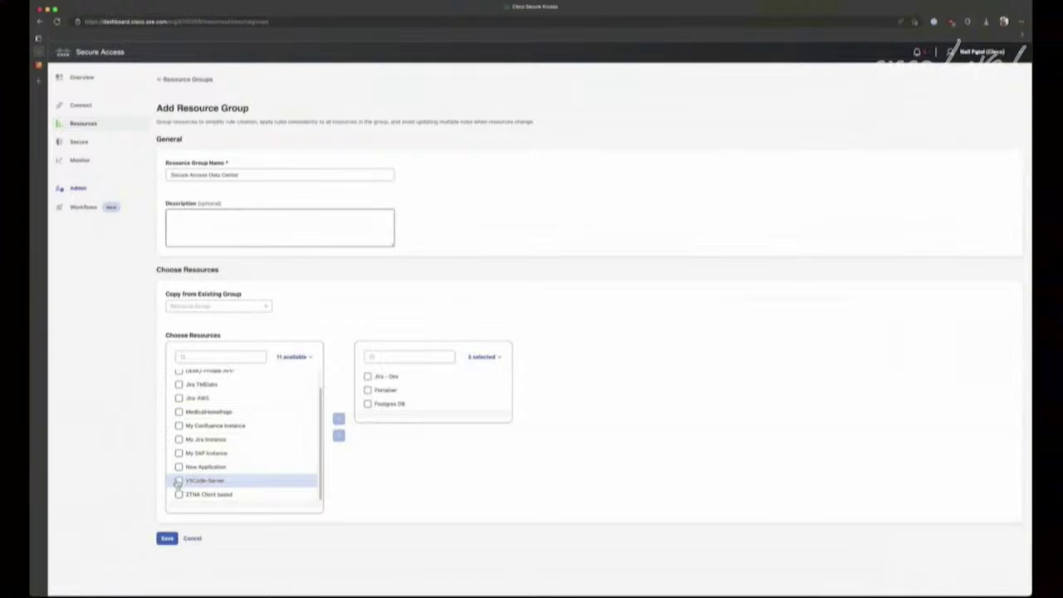
left_click(340, 437)
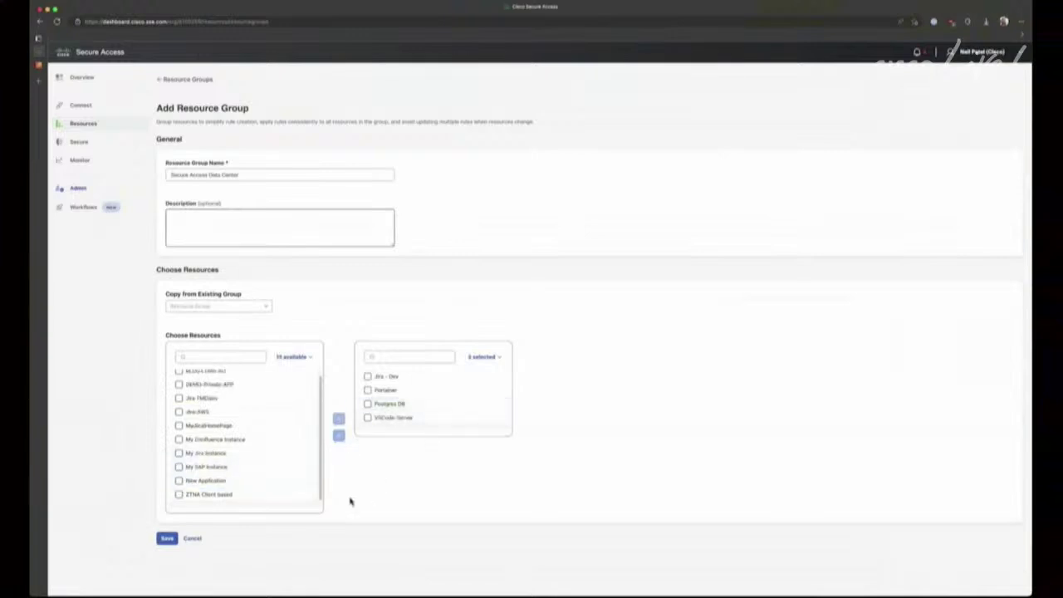
left_click(167, 539)
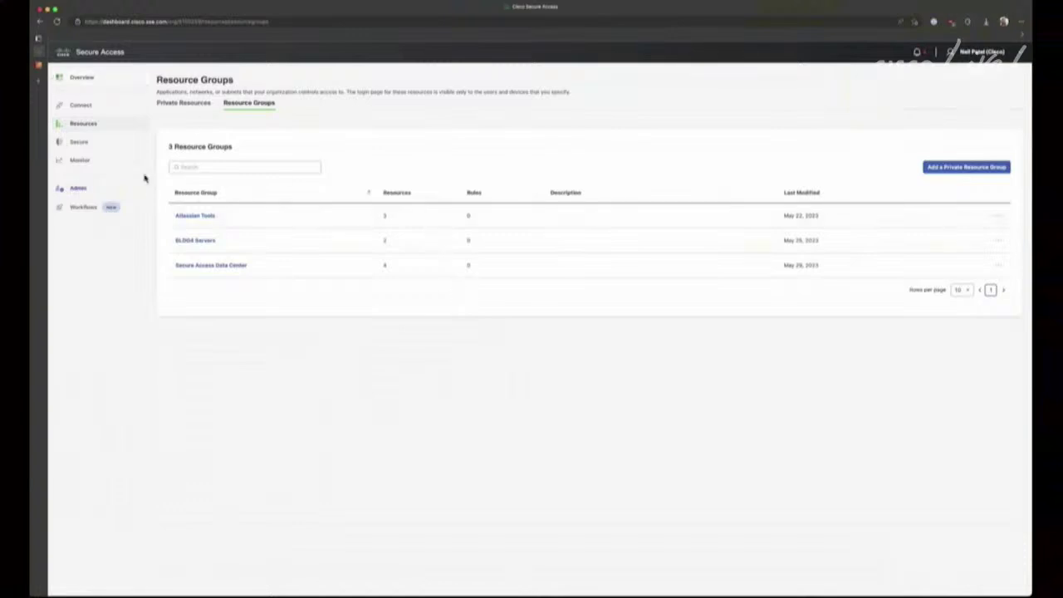
Open the access policy page with the list of rules
mouse_move(104, 147)
left_click(168, 157)
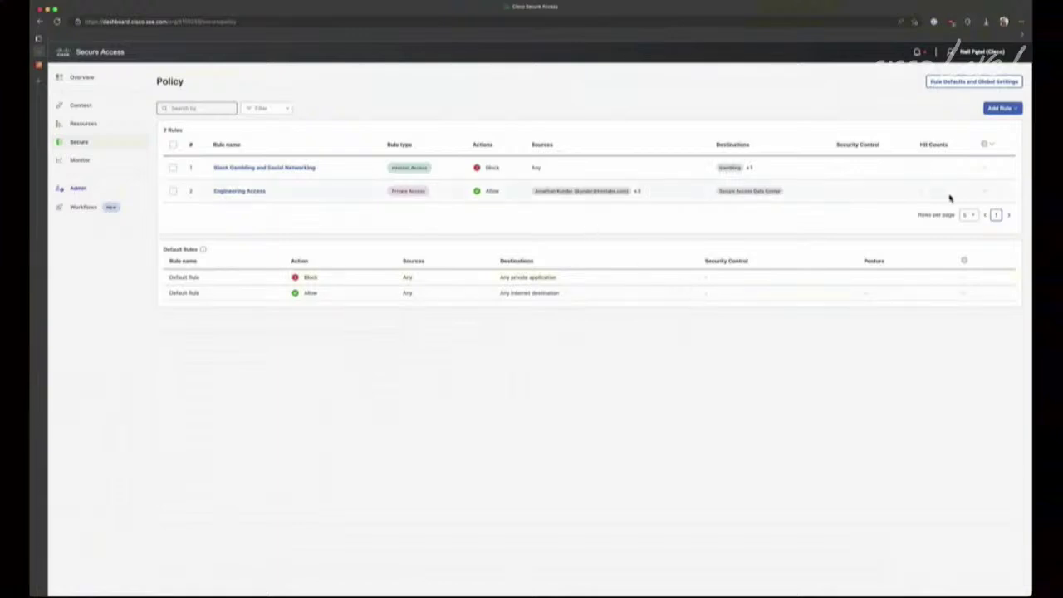
Review the sources and destinations of the Engineering Access rule, and close its details
left_click(639, 192)
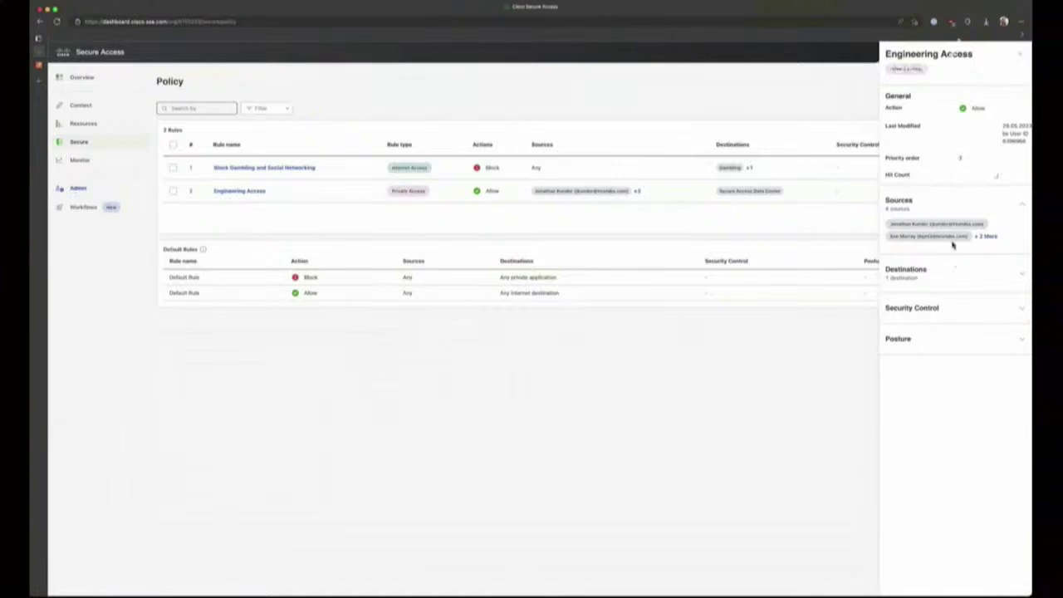
left_click(1023, 283)
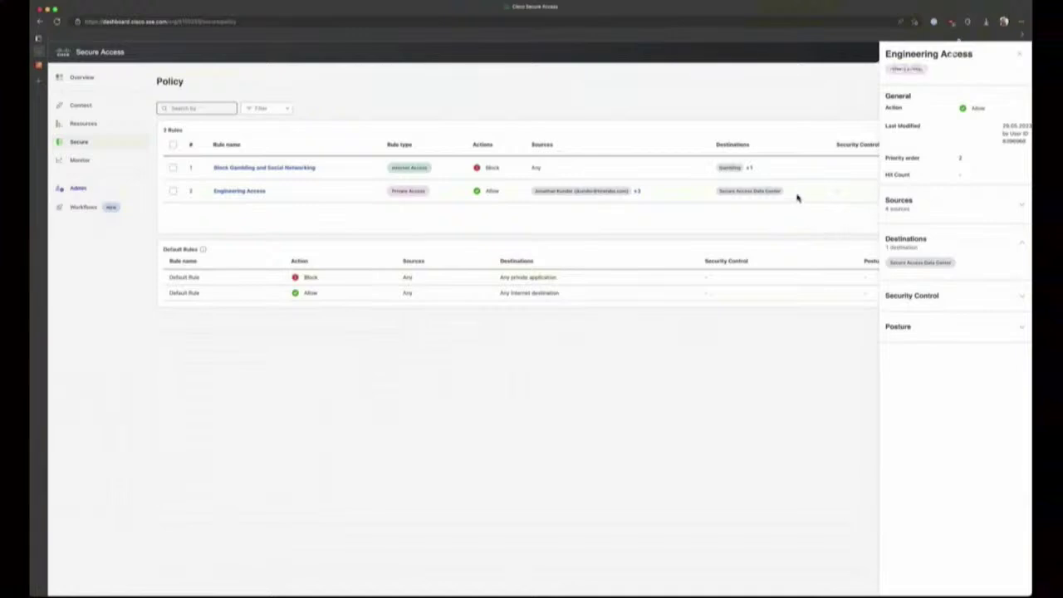
left_click(1021, 54)
Add a new private access rule named Demo Rule
left_click(1002, 108)
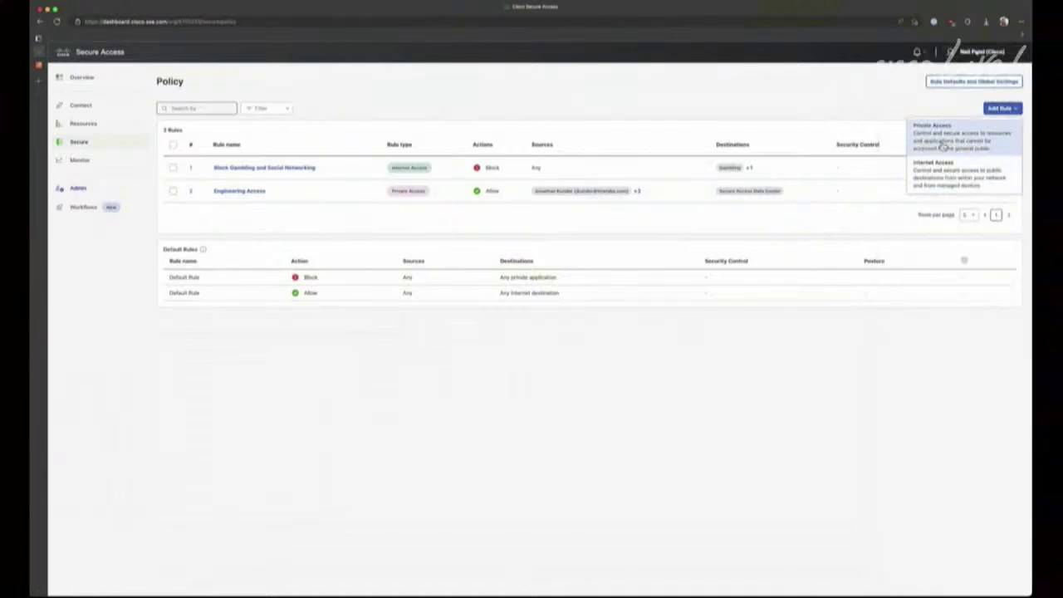
left_click(944, 146)
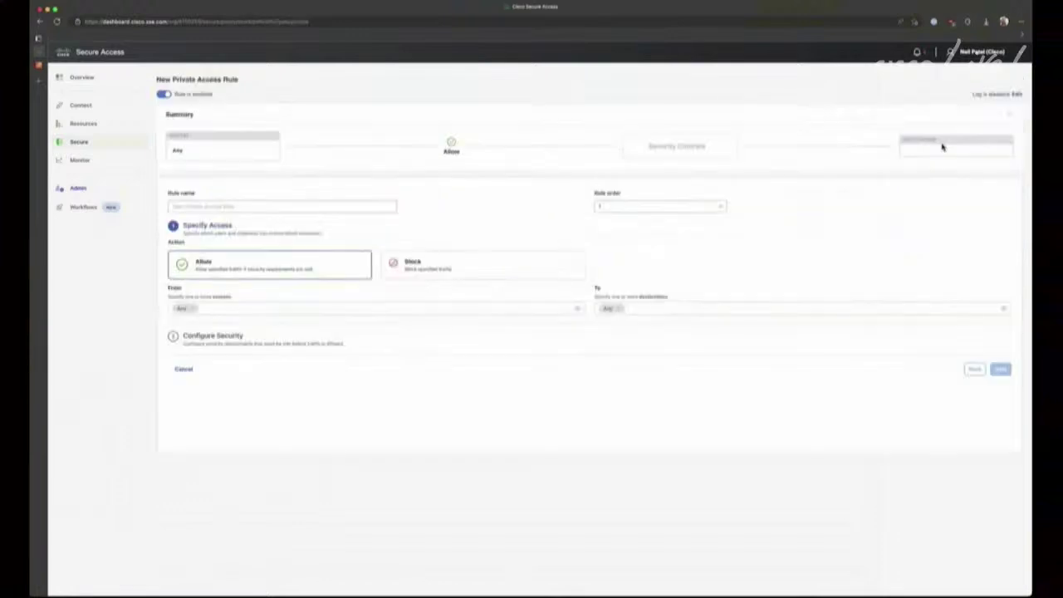
left_click(339, 204)
type("E")
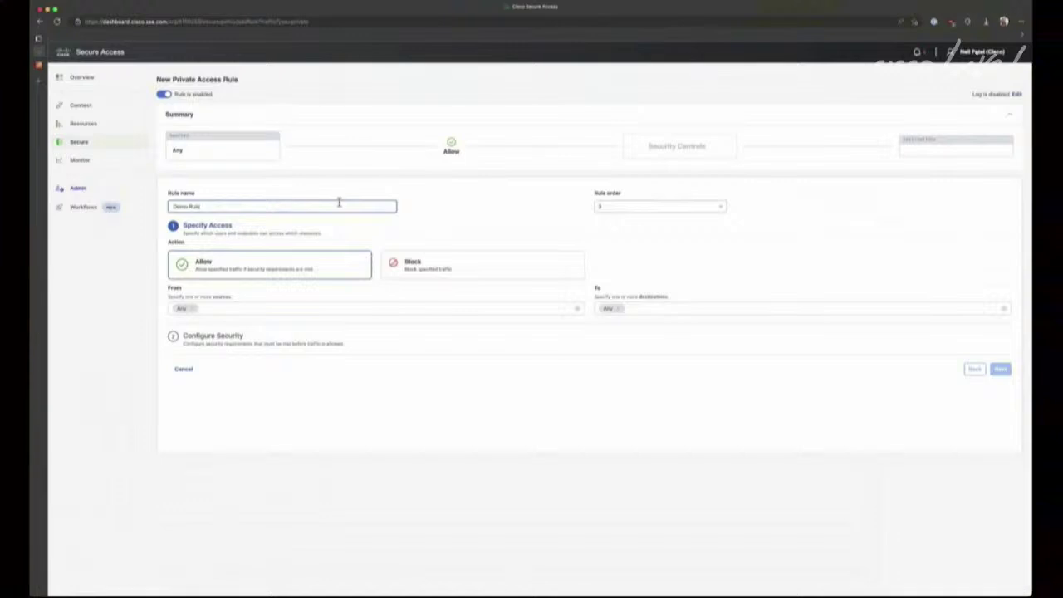
Set the rule's source to the Contractors AD group and save the source selection
left_click(247, 311)
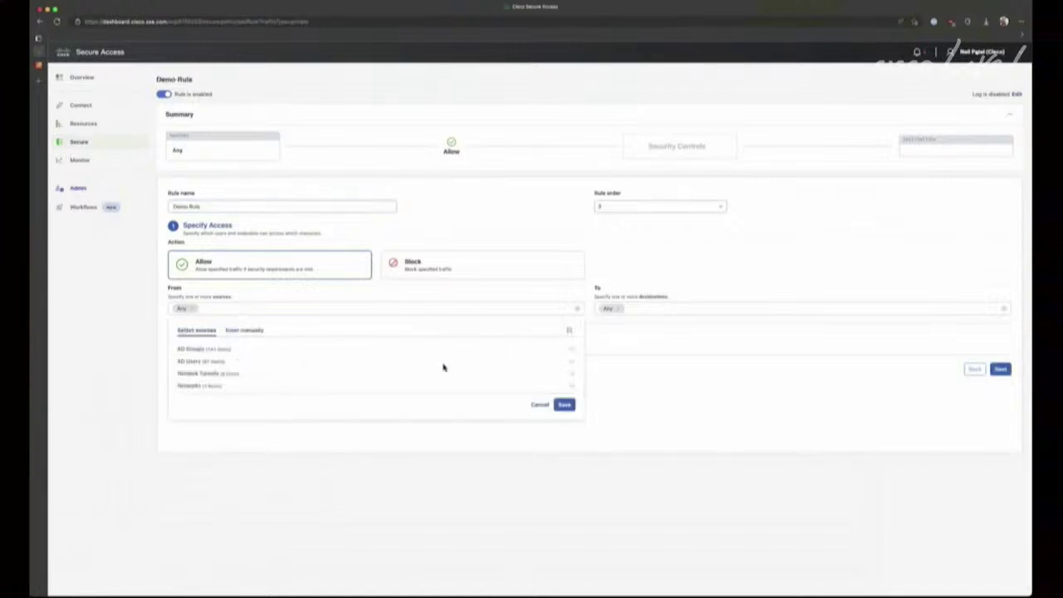
left_click(559, 351)
scroll(339, 394, "down", 2)
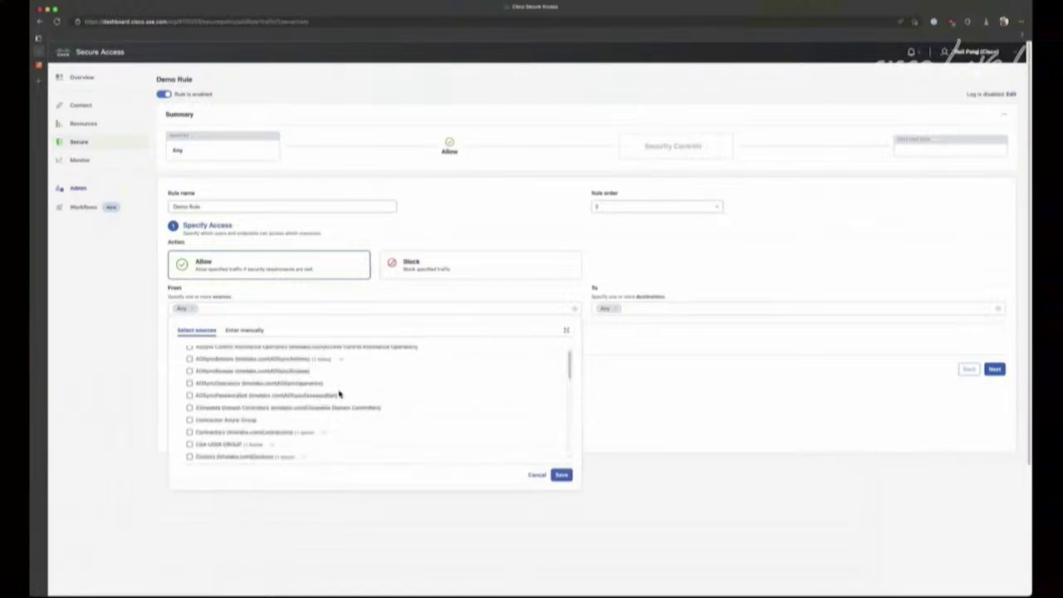
left_click(191, 435)
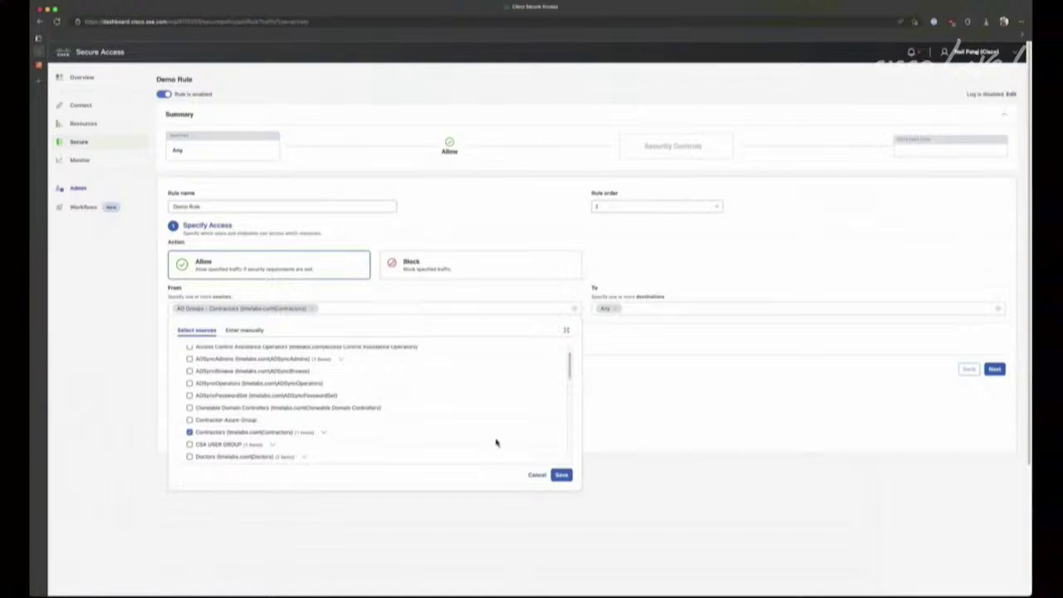
left_click(557, 475)
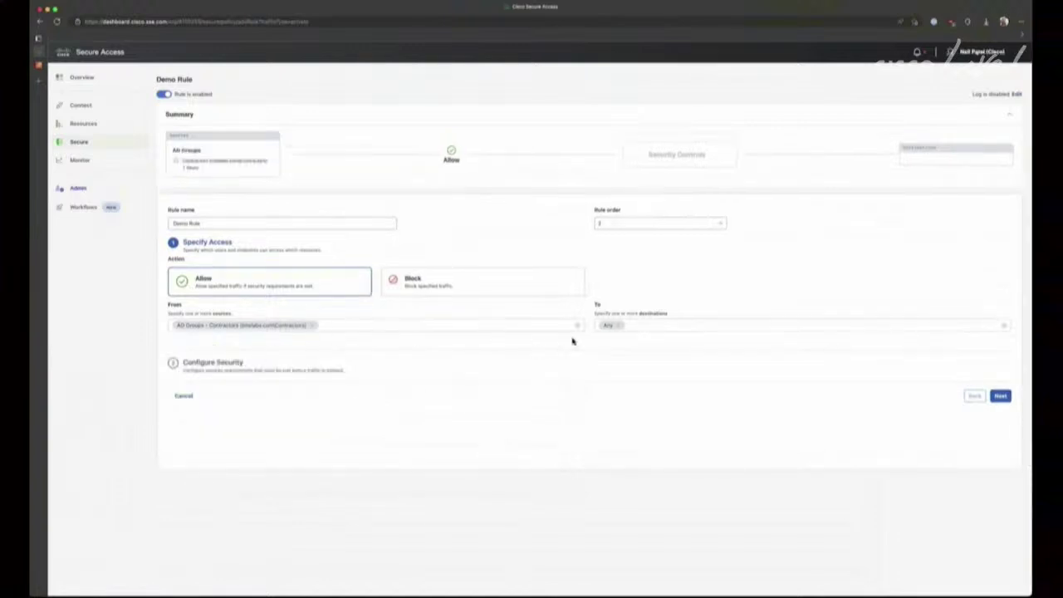
Set the rule's destination to the private resource VSCode-Server and save the destination selection
left_click(641, 327)
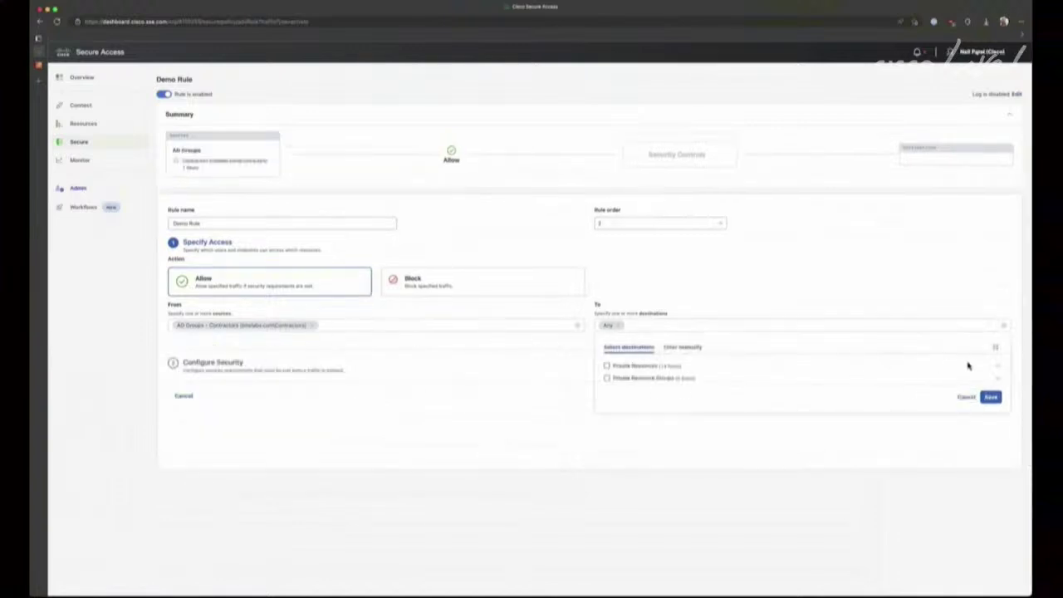
left_click(996, 367)
scroll(706, 446, "down", 5)
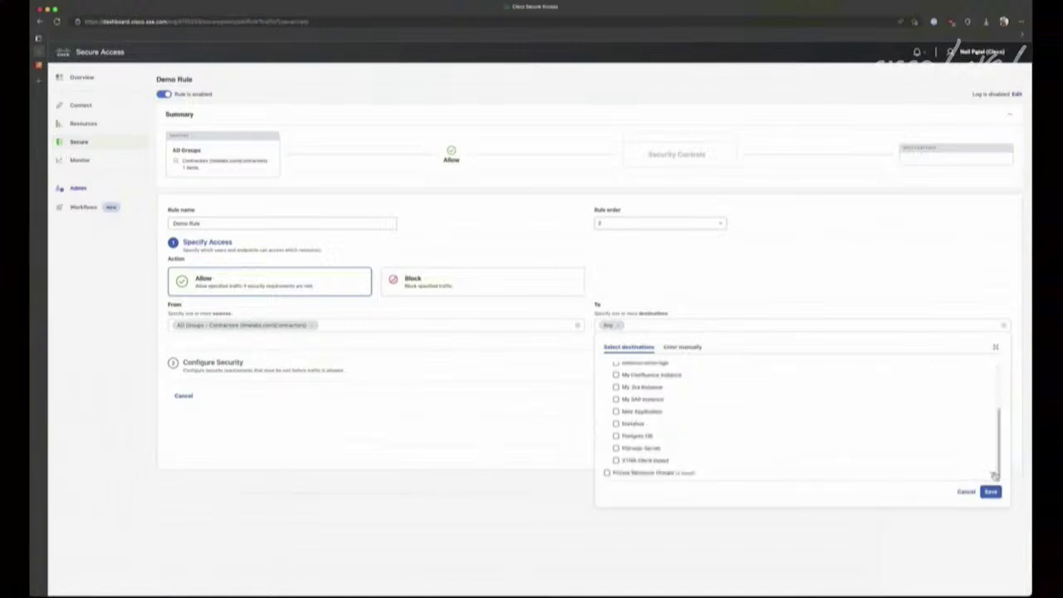
scroll(831, 455, "down", 2)
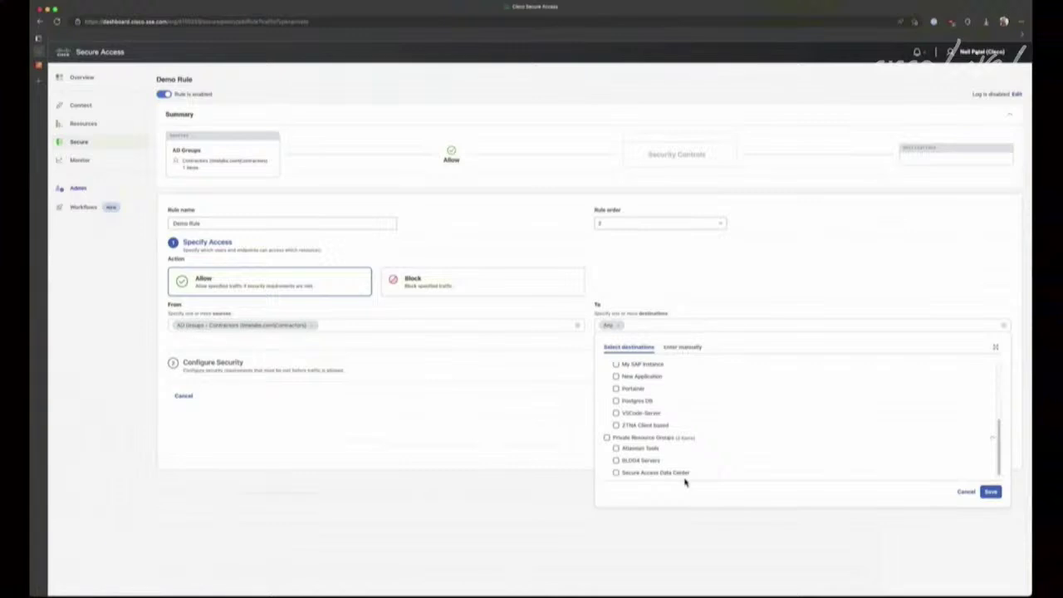
left_click(652, 417)
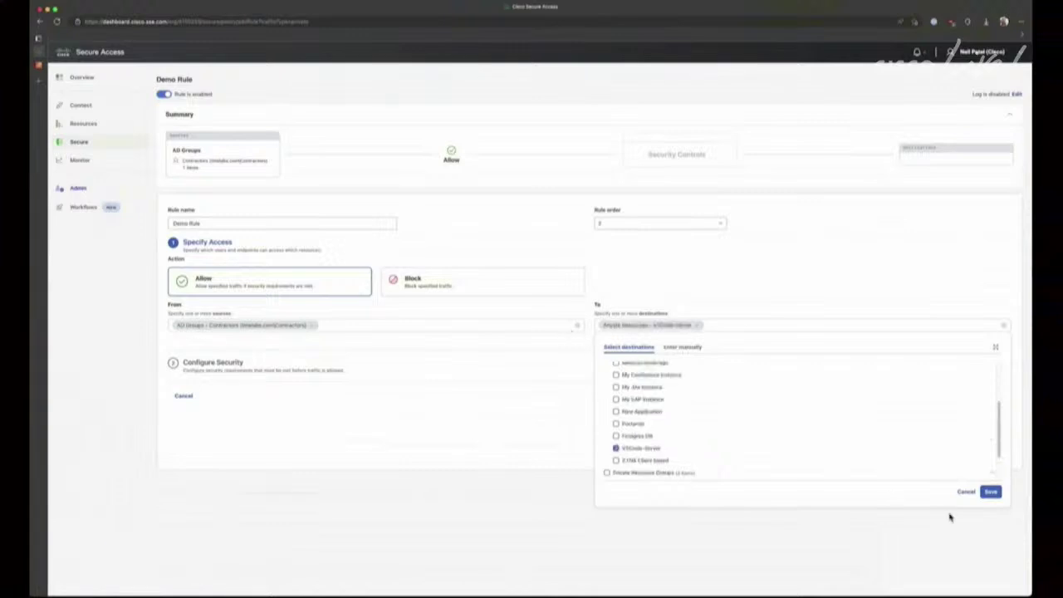
left_click(991, 493)
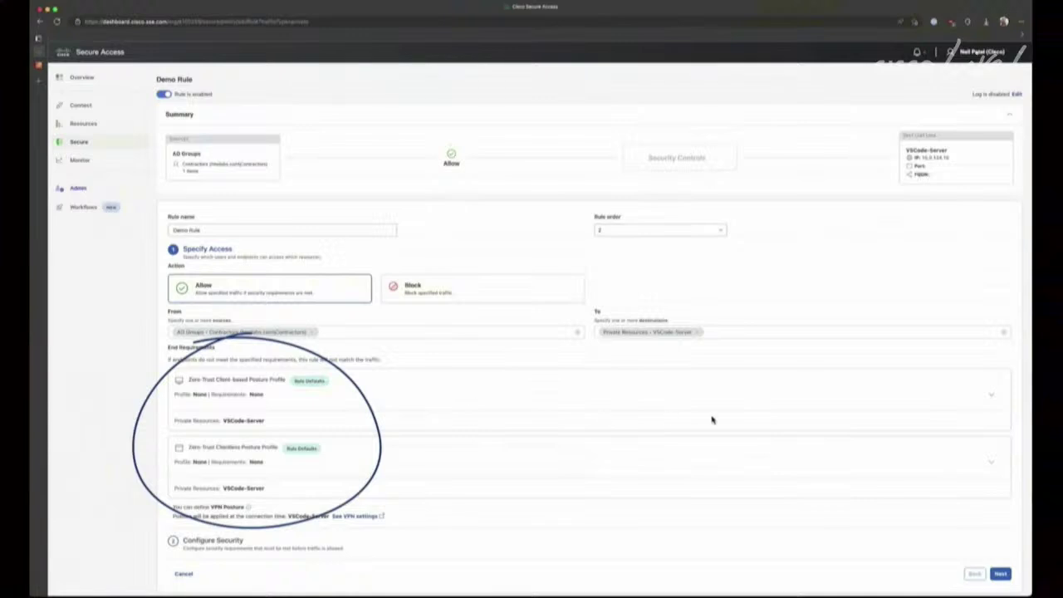
Assign WebApplication Client Profile as the zero-trust client-based posture profile and Test-Posture-clientless as the clientless posture profile
left_click(990, 396)
left_click(321, 396)
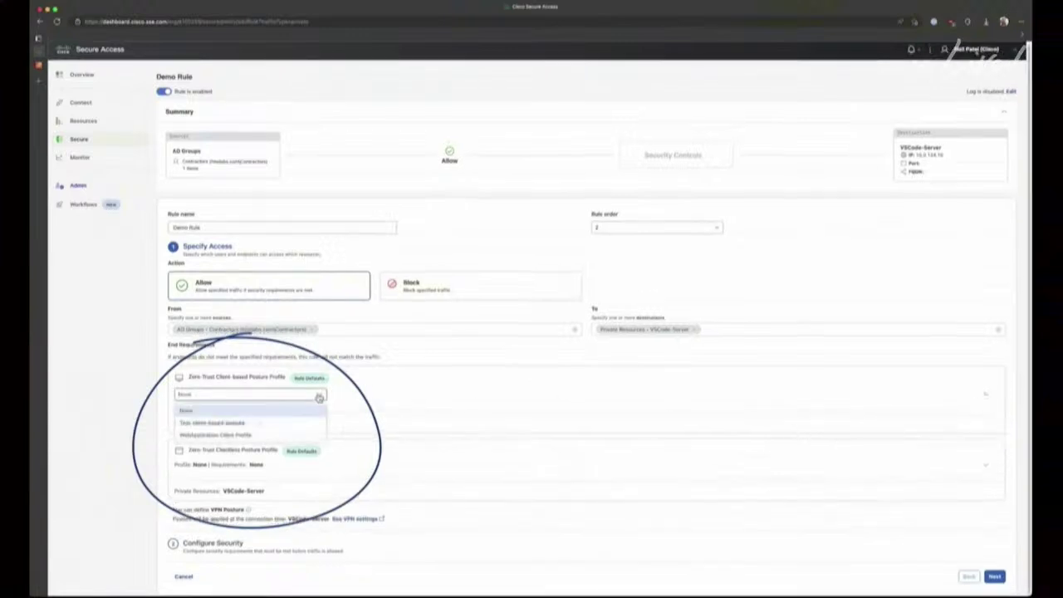
left_click(237, 437)
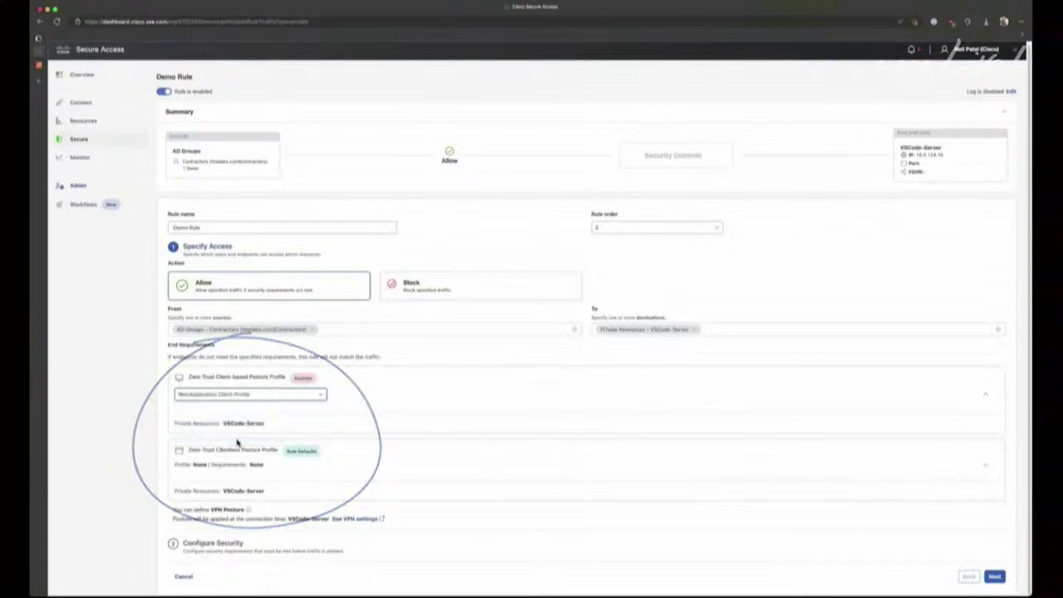
left_click(989, 466)
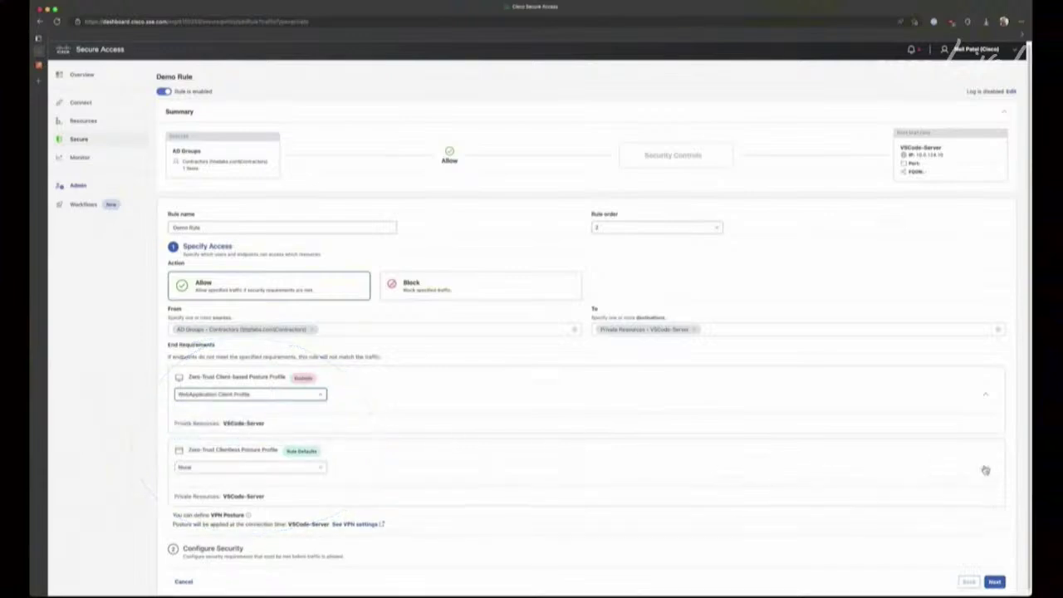
left_click(300, 469)
left_click(274, 491)
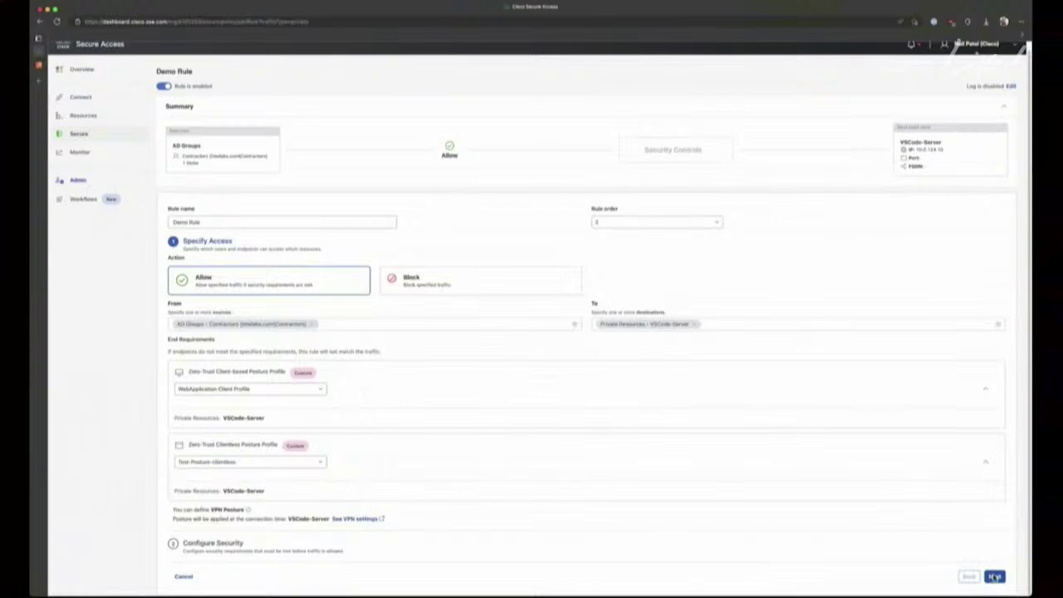
Enable intrusion prevention for the rule with the Maximum Detection profile and save the policy
left_click(995, 575)
left_click(971, 311)
left_click(197, 344)
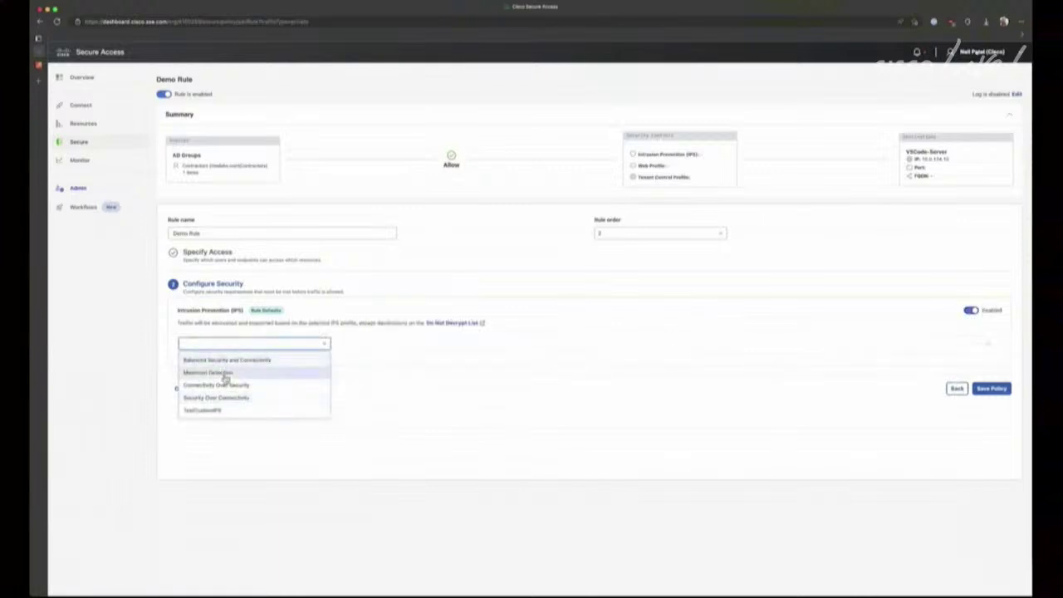
left_click(223, 372)
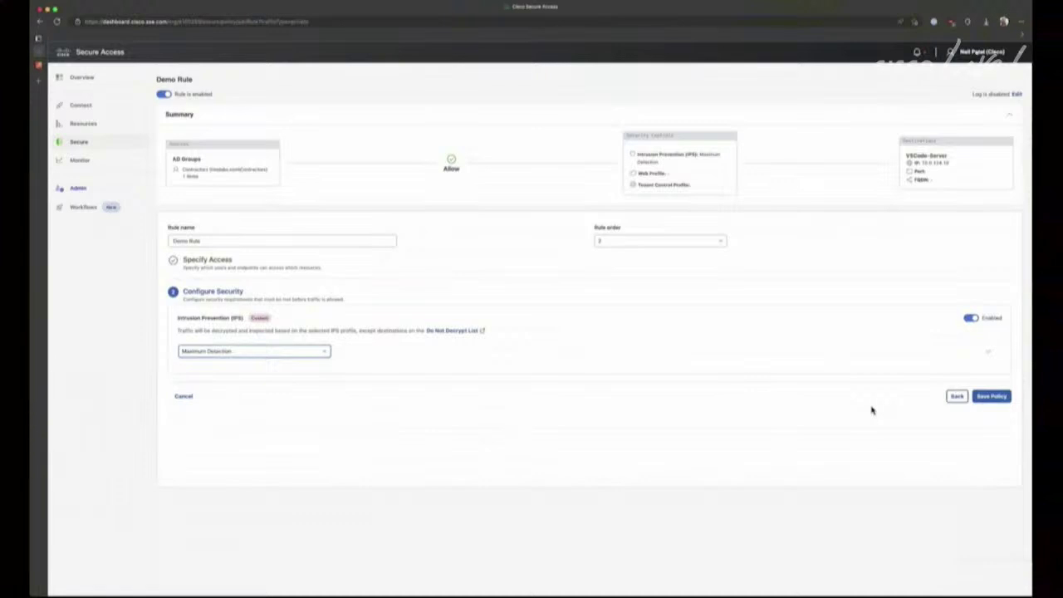
left_click(1008, 398)
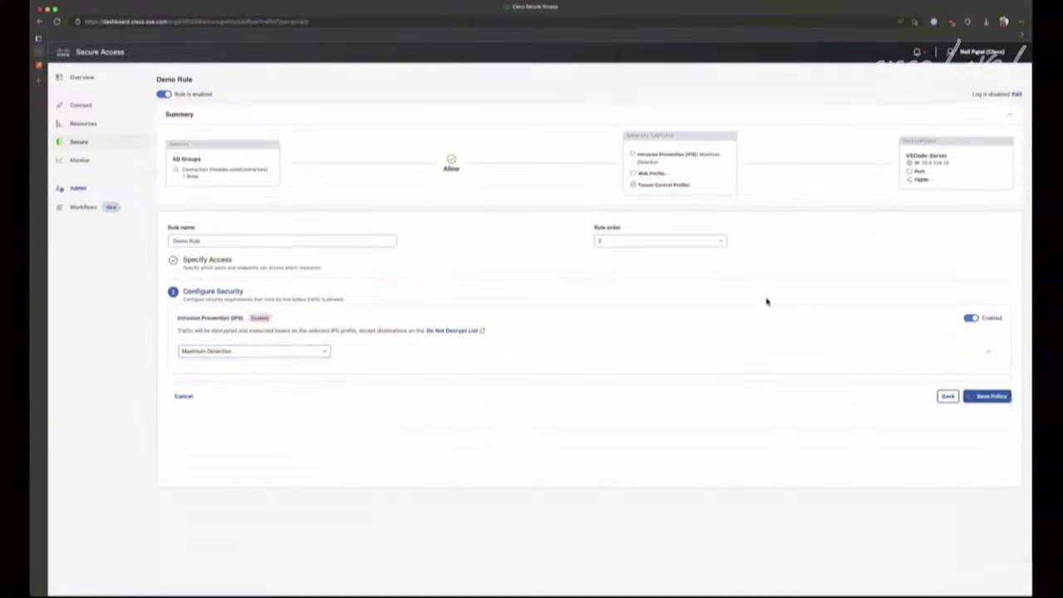